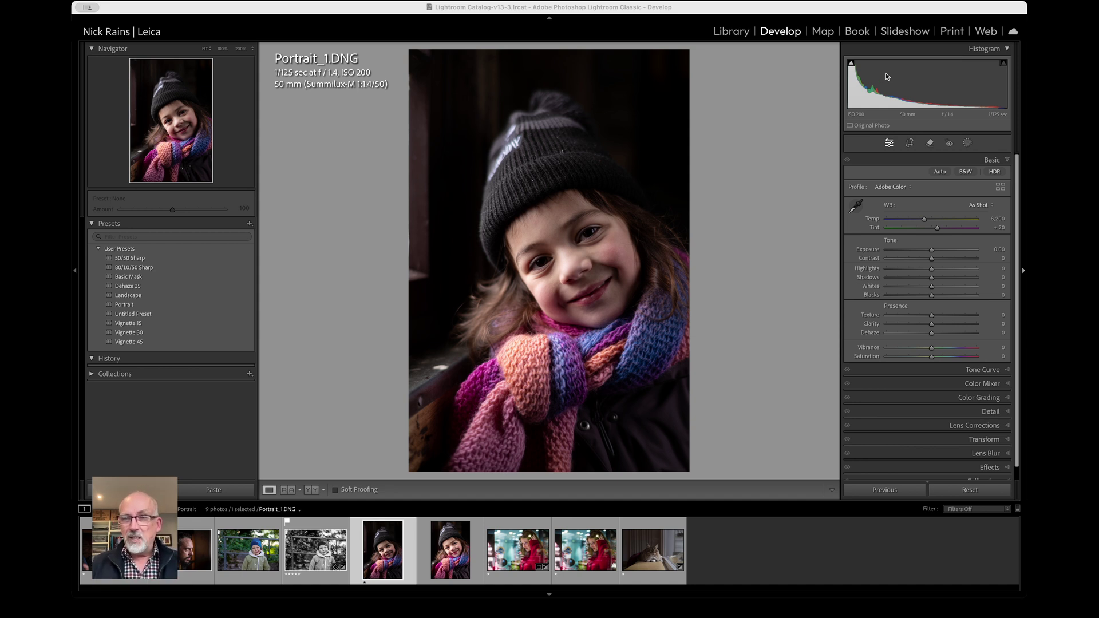
Create a mask from detected Person 1 with Entire Person selected
{"action": "left_click", "coordinate": [967, 143]}
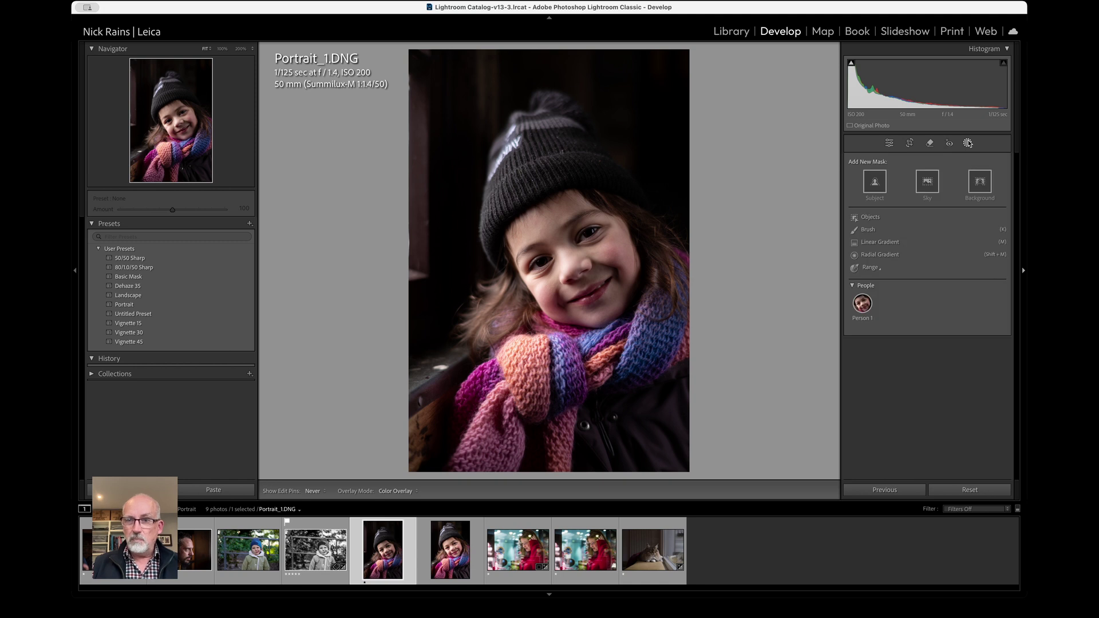
{"action": "left_click", "coordinate": [862, 303]}
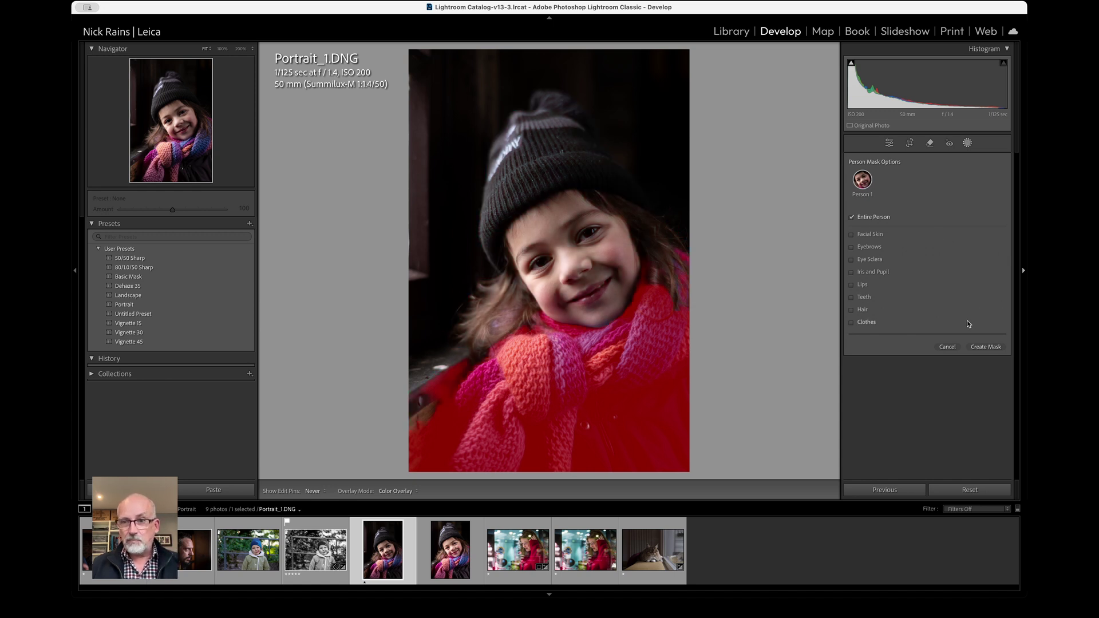
{"action": "left_click", "coordinate": [986, 347]}
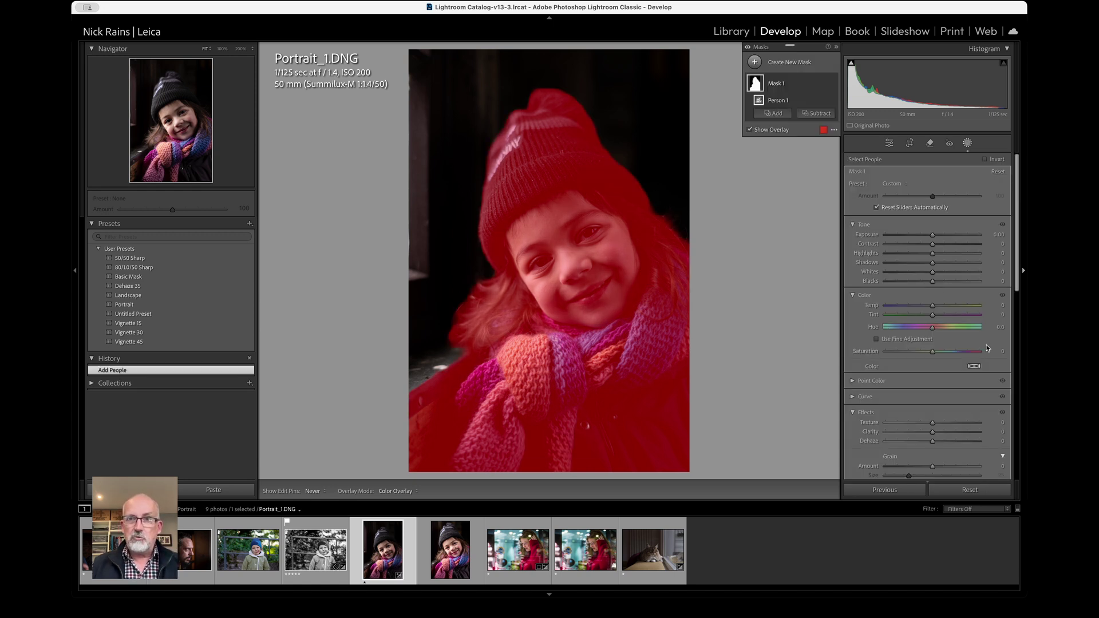
Rename Mask 1 to 'Body'
{"action": "double_click", "coordinate": [778, 84]}
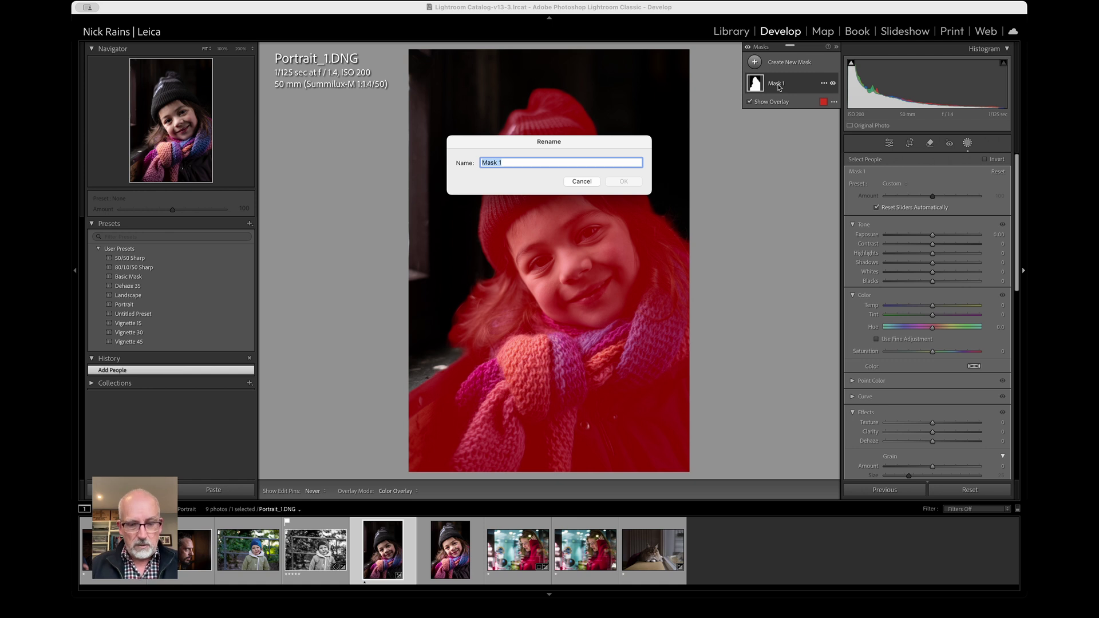
{"action": "type", "text": "Body"}
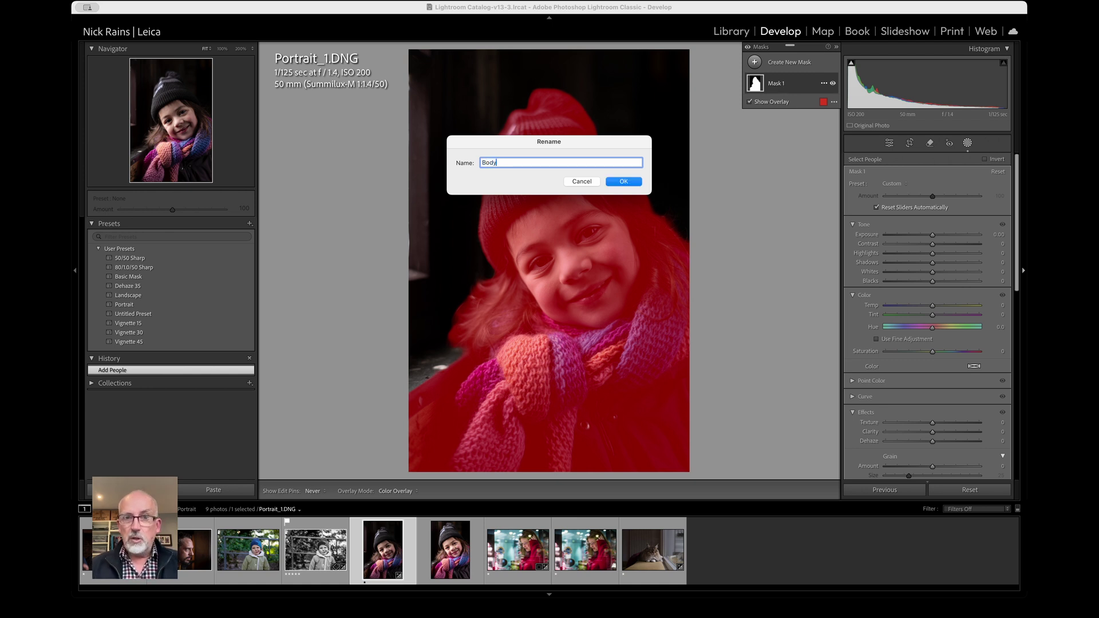
{"action": "key", "text": "Return"}
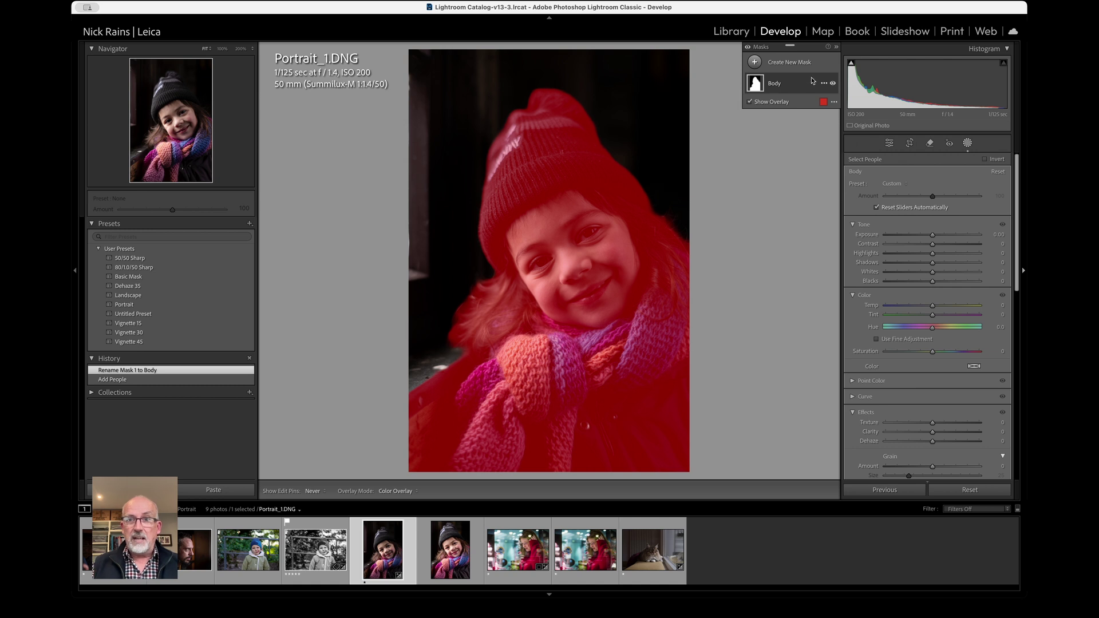
Subtract Person 1's Eye Sclera and Iris and Pupil from the Body mask
{"action": "left_click", "coordinate": [787, 86]}
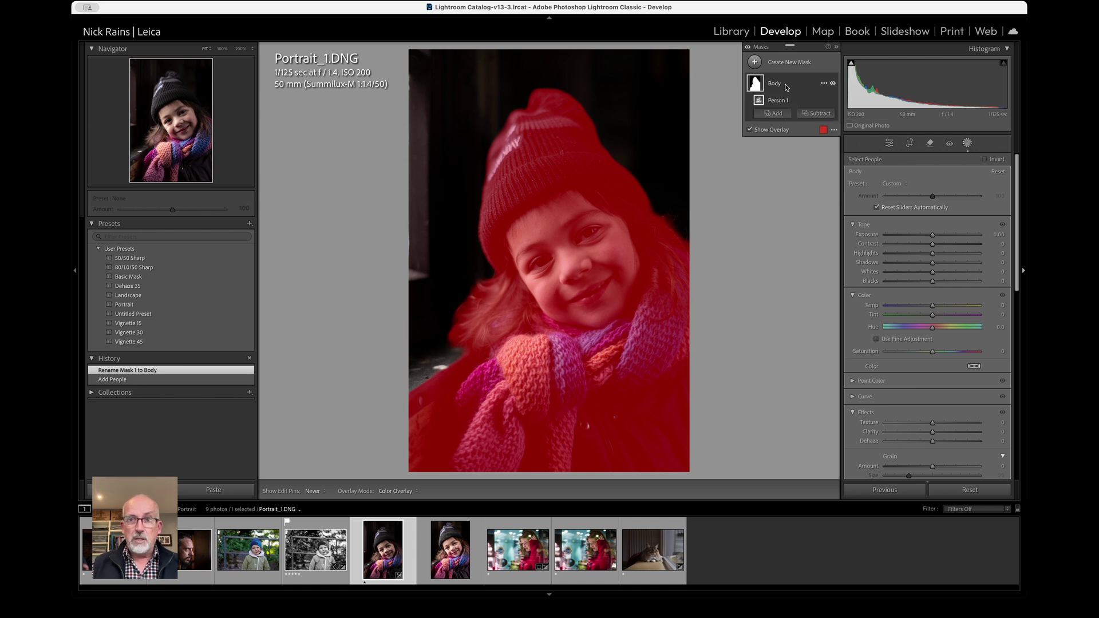
{"action": "left_click", "coordinate": [817, 114]}
{"action": "left_click", "coordinate": [826, 171]}
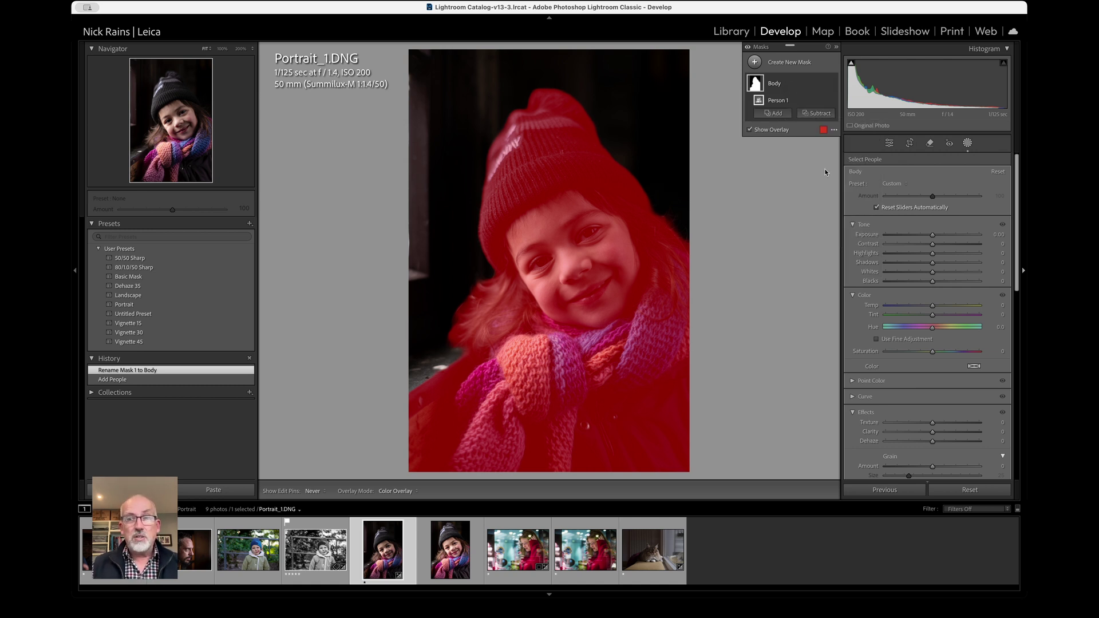
{"action": "left_click", "coordinate": [862, 180]}
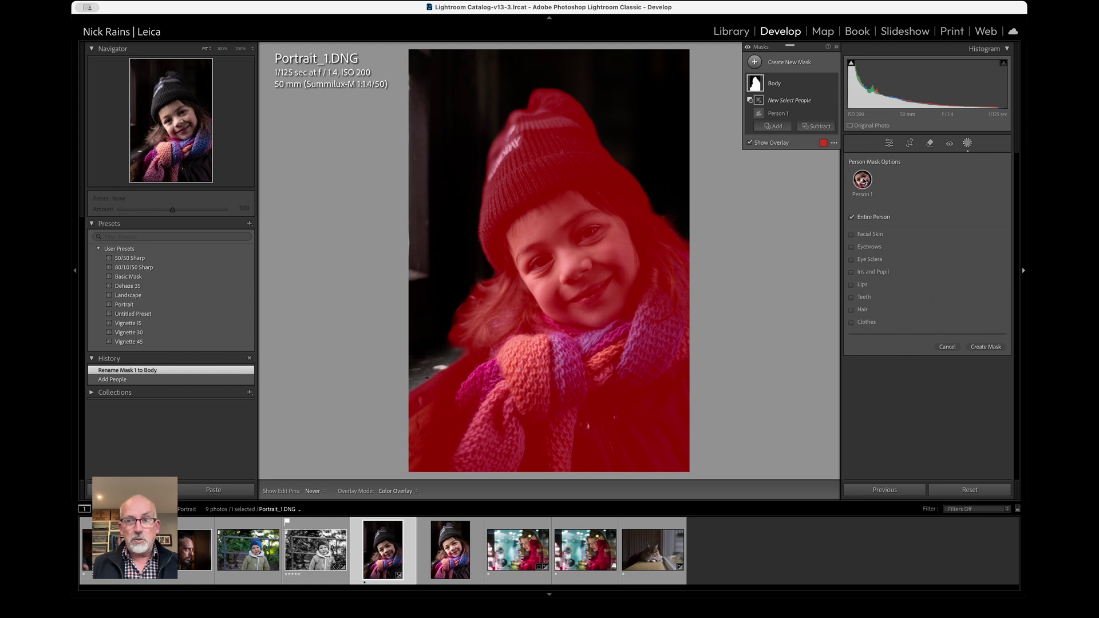
{"action": "left_click", "coordinate": [851, 260]}
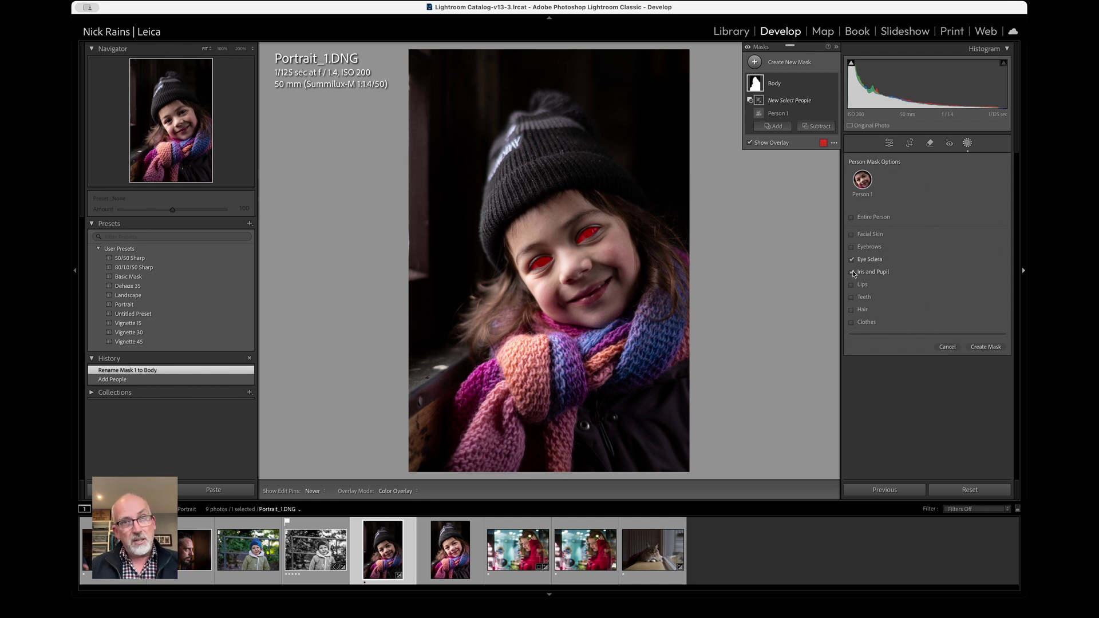
{"action": "left_click", "coordinate": [852, 272]}
{"action": "left_click", "coordinate": [986, 347]}
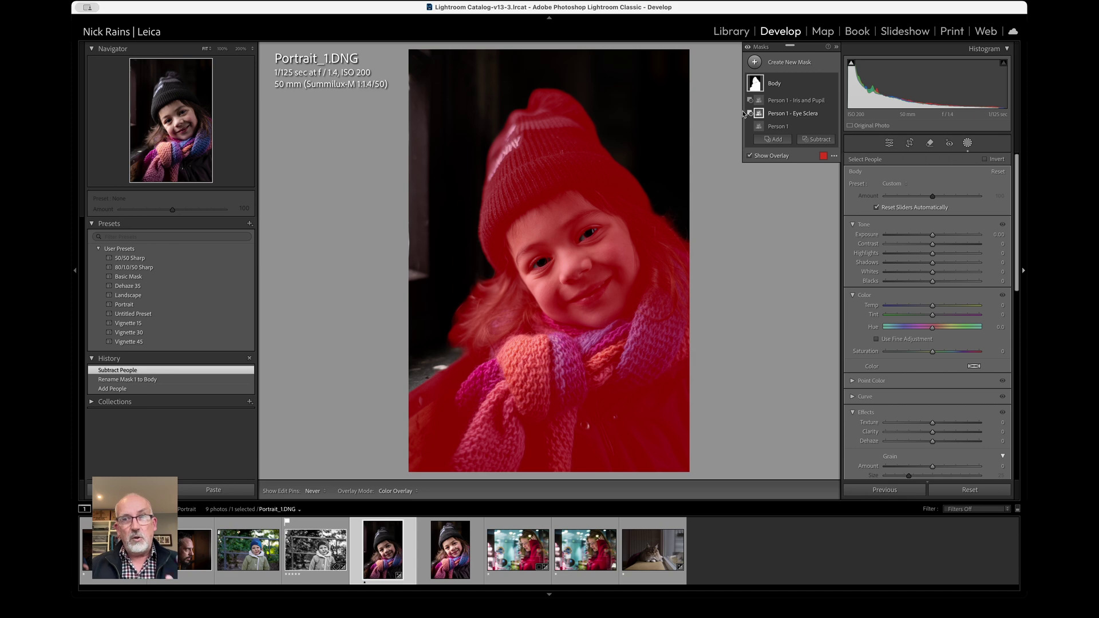
Add a new Person 1 people mask with Eye Sclera and Iris and Pupil checked
{"action": "left_click", "coordinate": [756, 62]}
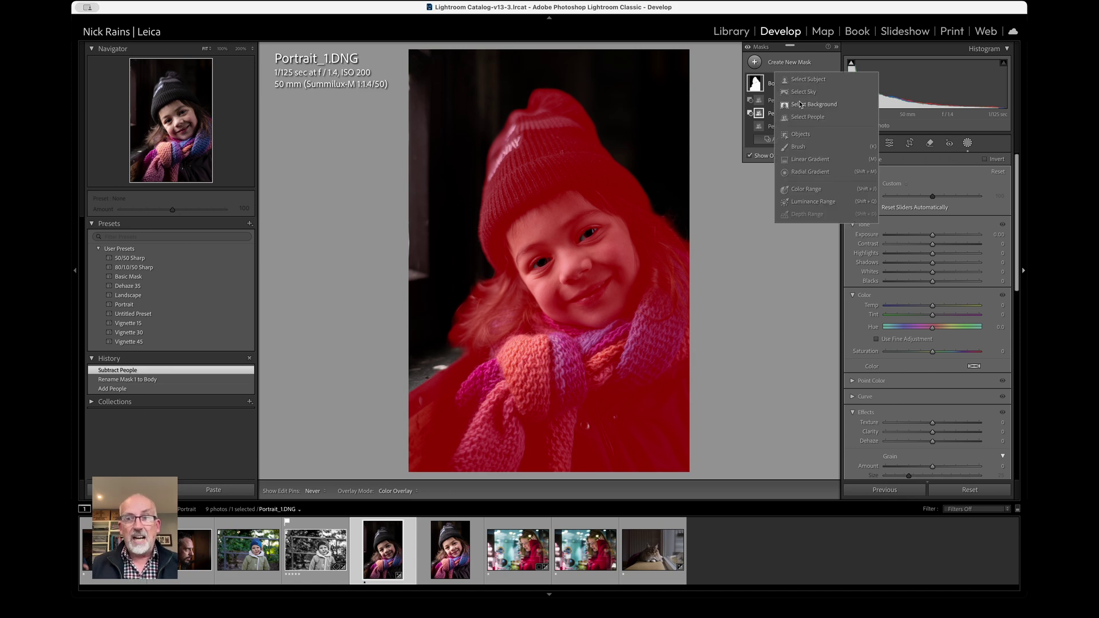
{"action": "left_click", "coordinate": [806, 117]}
{"action": "left_click", "coordinate": [863, 182]}
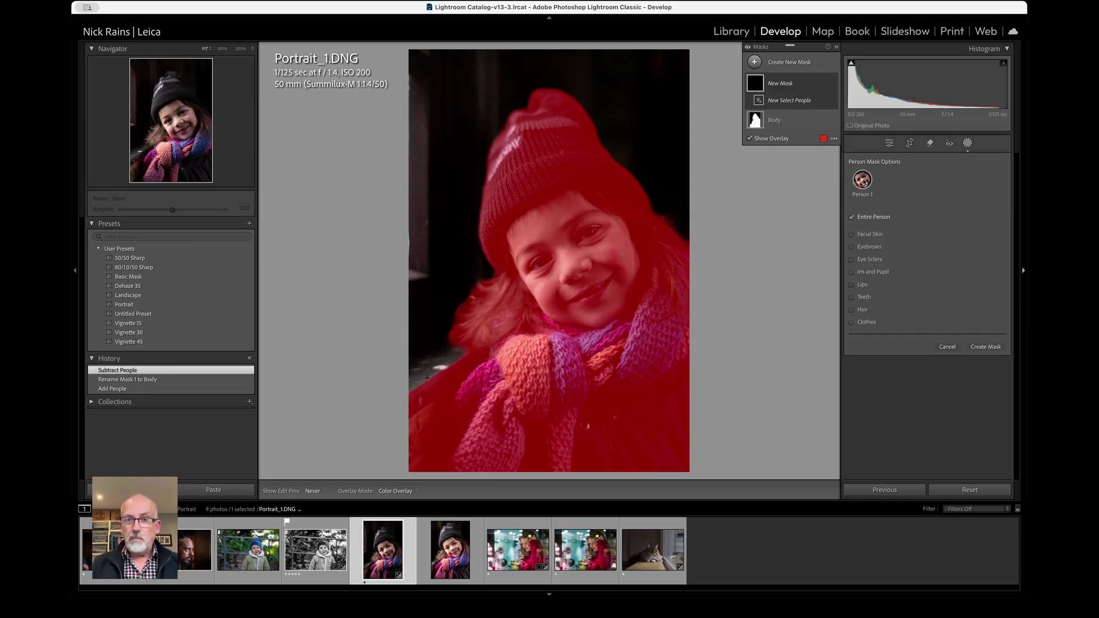
{"action": "left_click", "coordinate": [851, 259]}
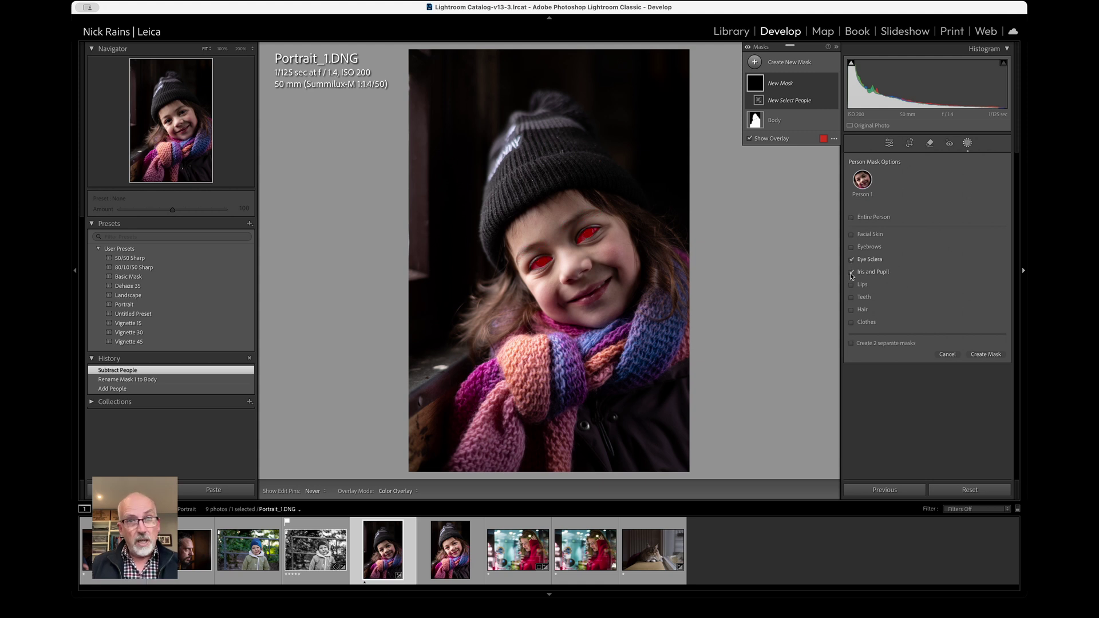
{"action": "left_click", "coordinate": [994, 355]}
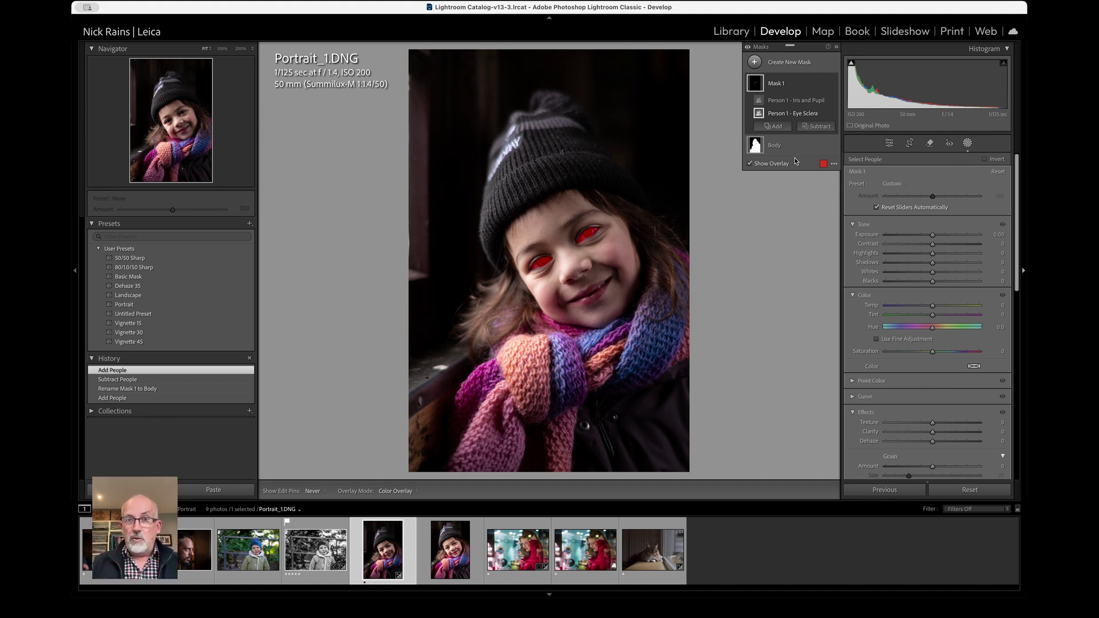
{"action": "left_click", "coordinate": [776, 145]}
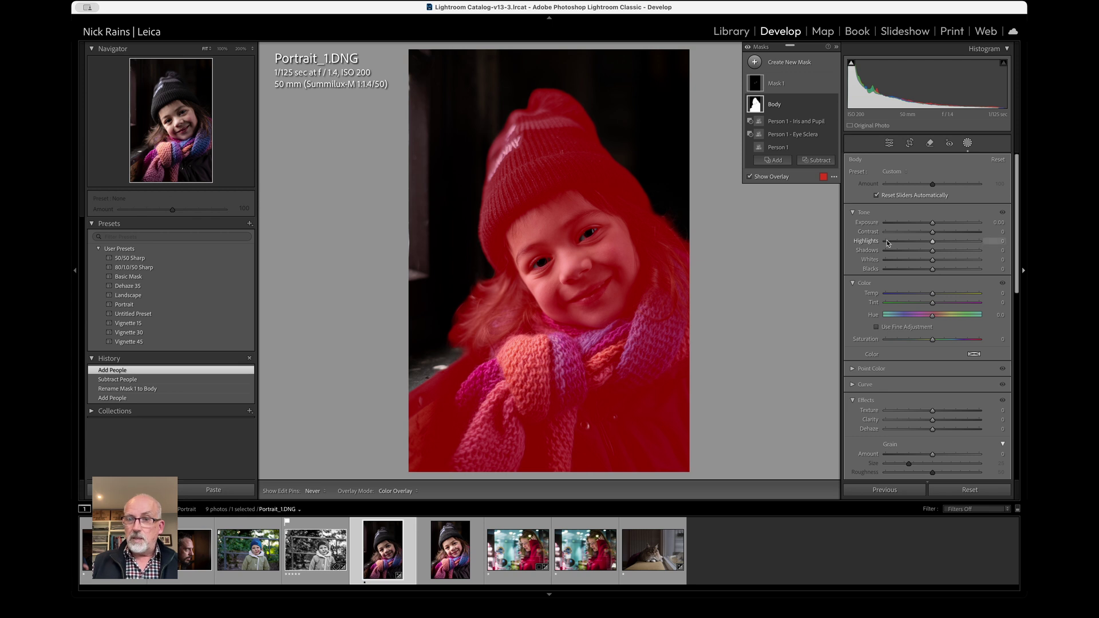
Hide the mask overlay and set the Body mask's Exposure to 0.82
{"action": "left_click", "coordinate": [750, 177]}
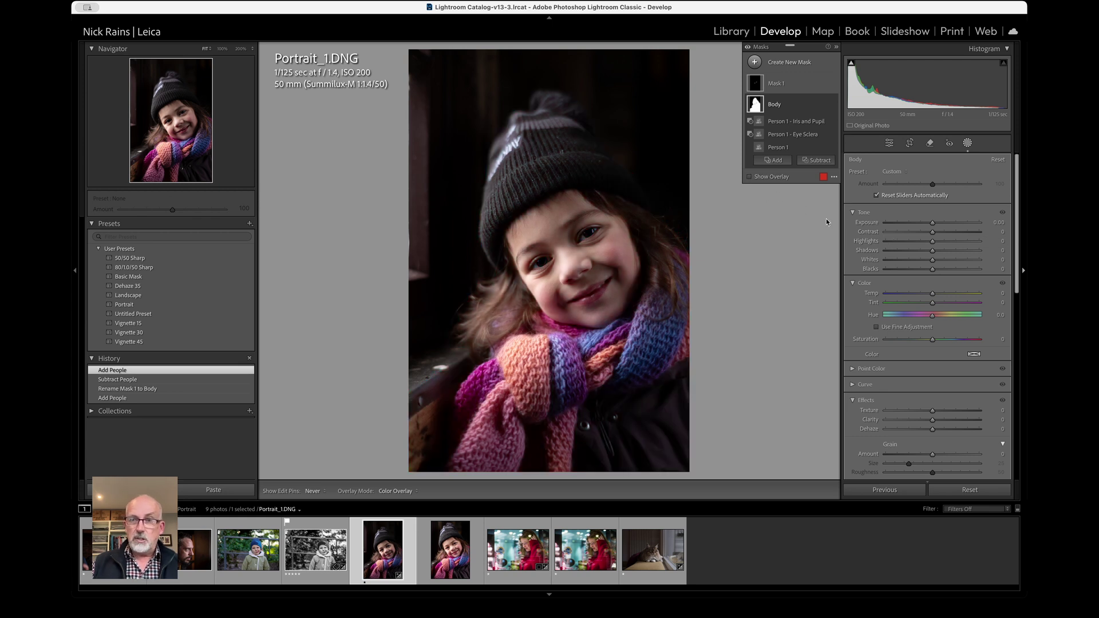
{"action": "left_click_drag", "start_coordinate": [932, 222], "coordinate": [942, 224]}
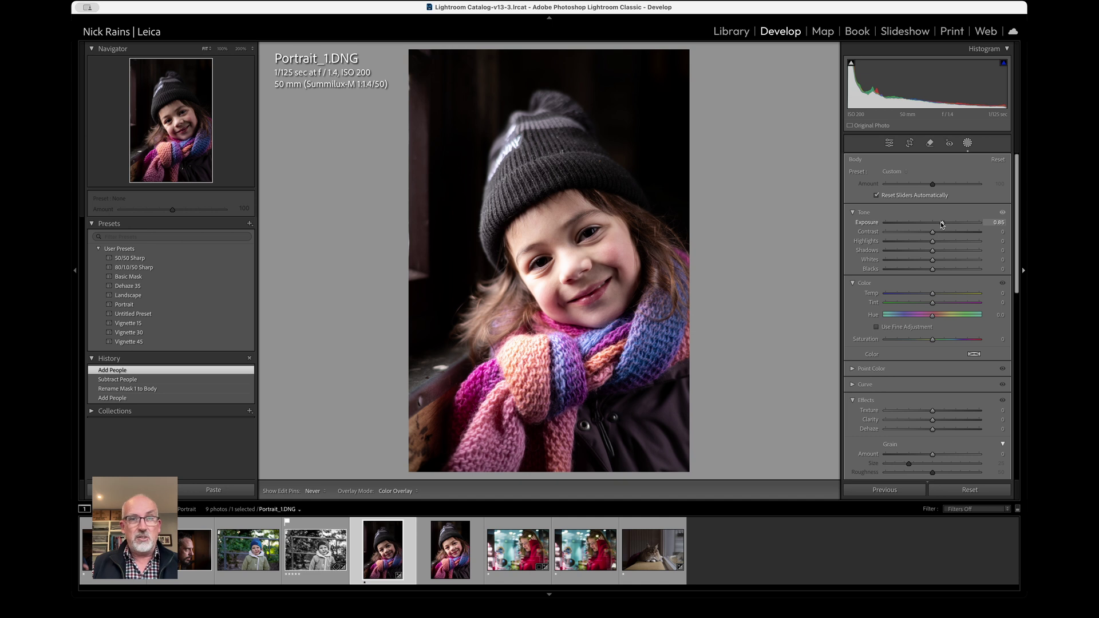
{"action": "left_click_drag", "start_coordinate": [942, 224], "coordinate": [941, 224]}
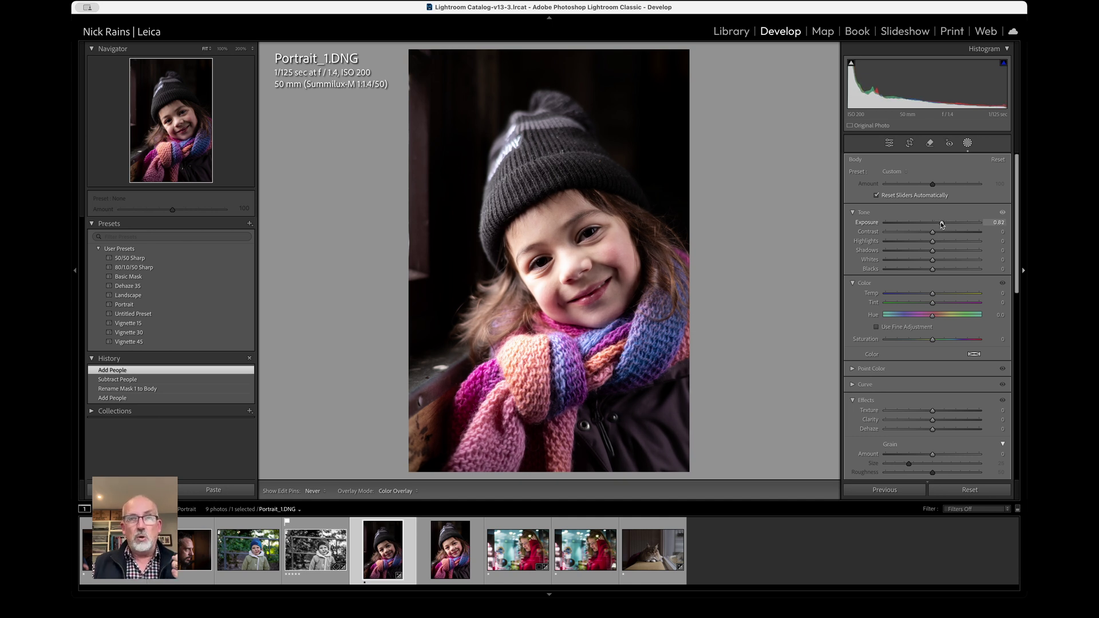
{"action": "left_click_drag", "start_coordinate": [942, 224], "coordinate": [942, 225]}
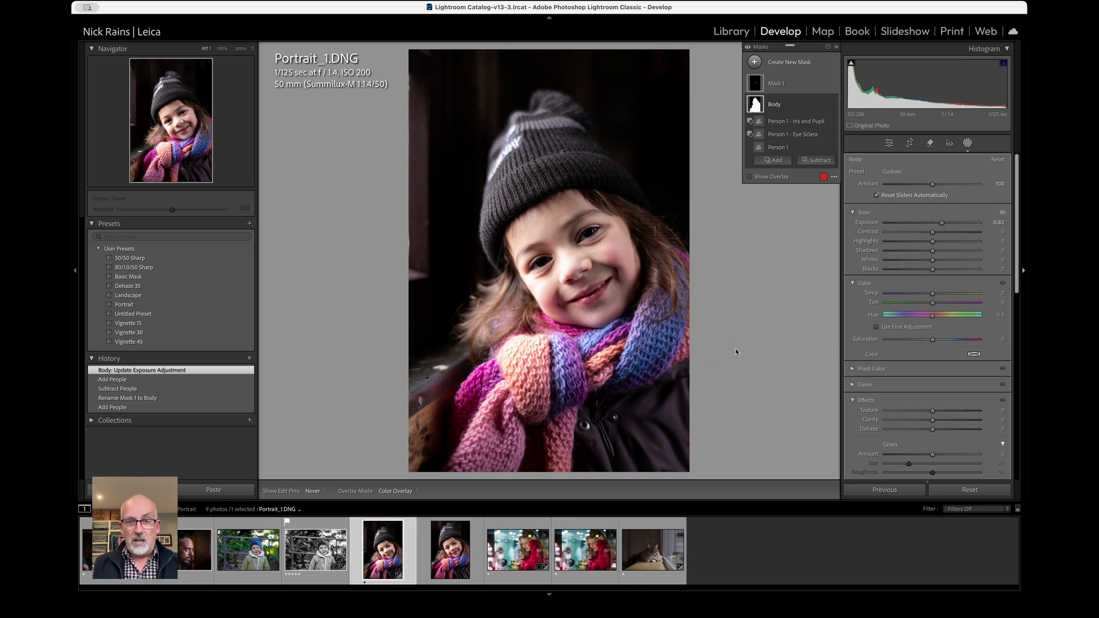
Give the eye mask (Mask 1) Exposure 1.12 and Clarity 35 with overlay hidden
{"action": "left_click", "coordinate": [779, 87]}
{"action": "left_click", "coordinate": [750, 164]}
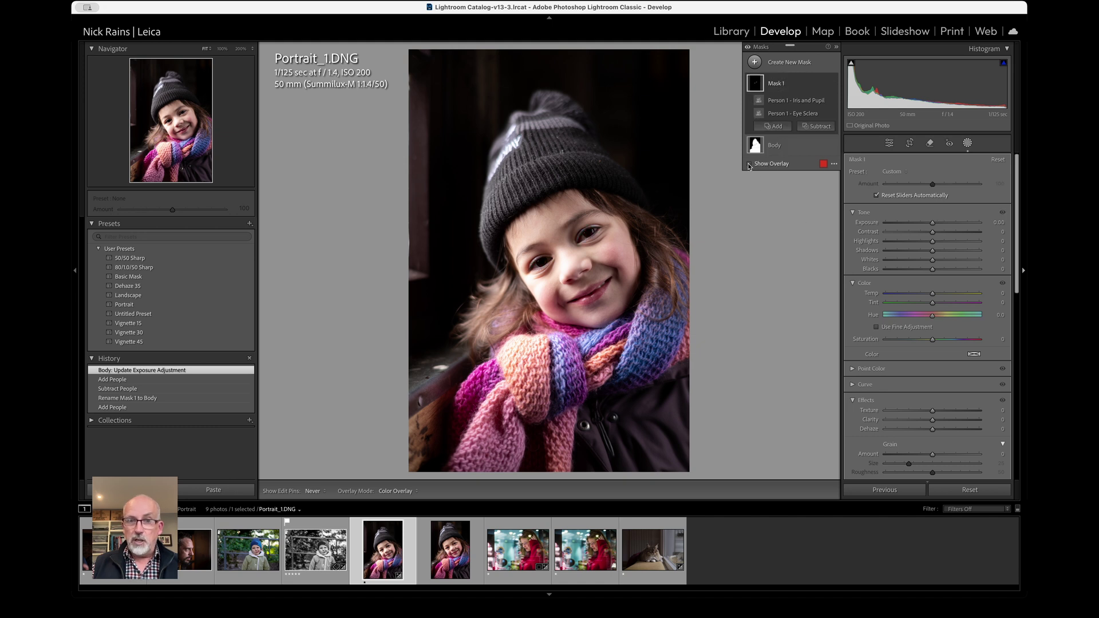
{"action": "left_click_drag", "start_coordinate": [933, 222], "coordinate": [946, 223]}
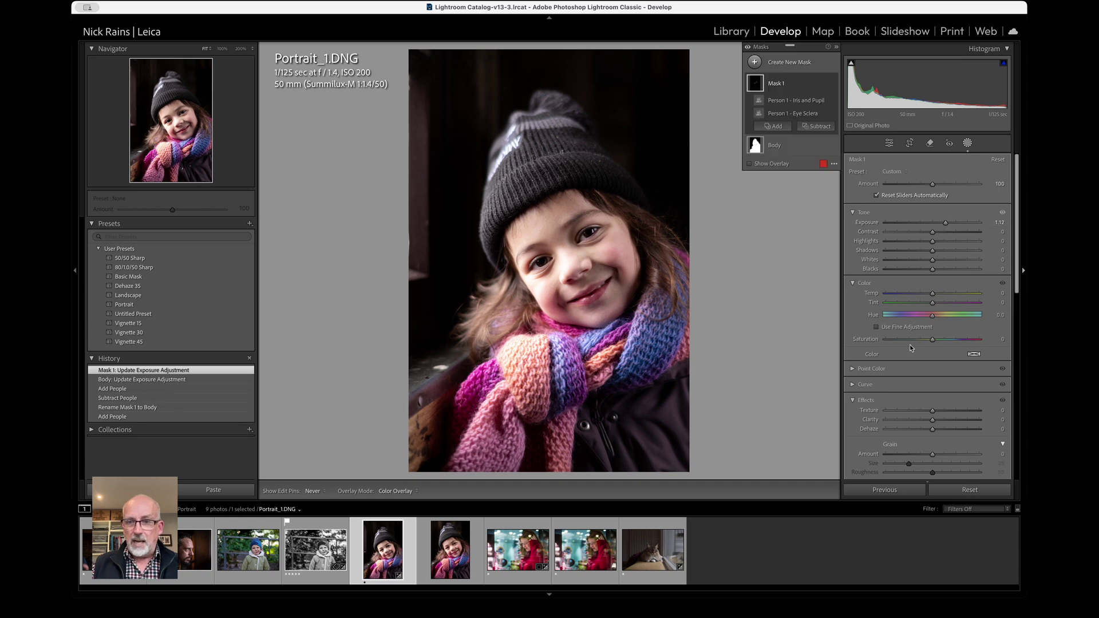
{"action": "left_click", "coordinate": [949, 420]}
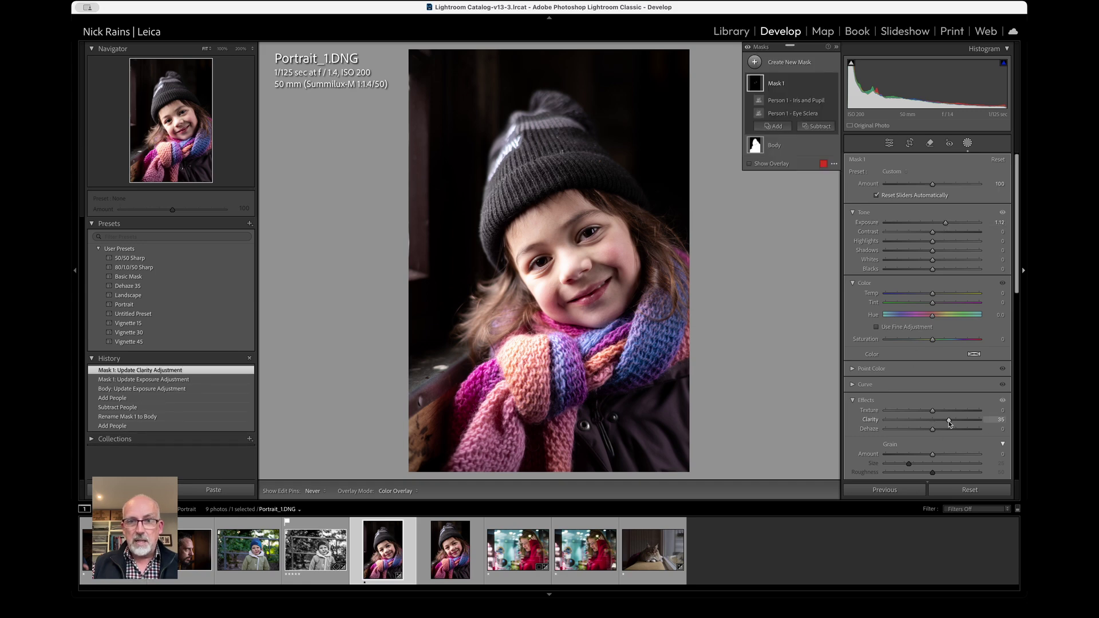
{"action": "left_click", "coordinate": [585, 233]}
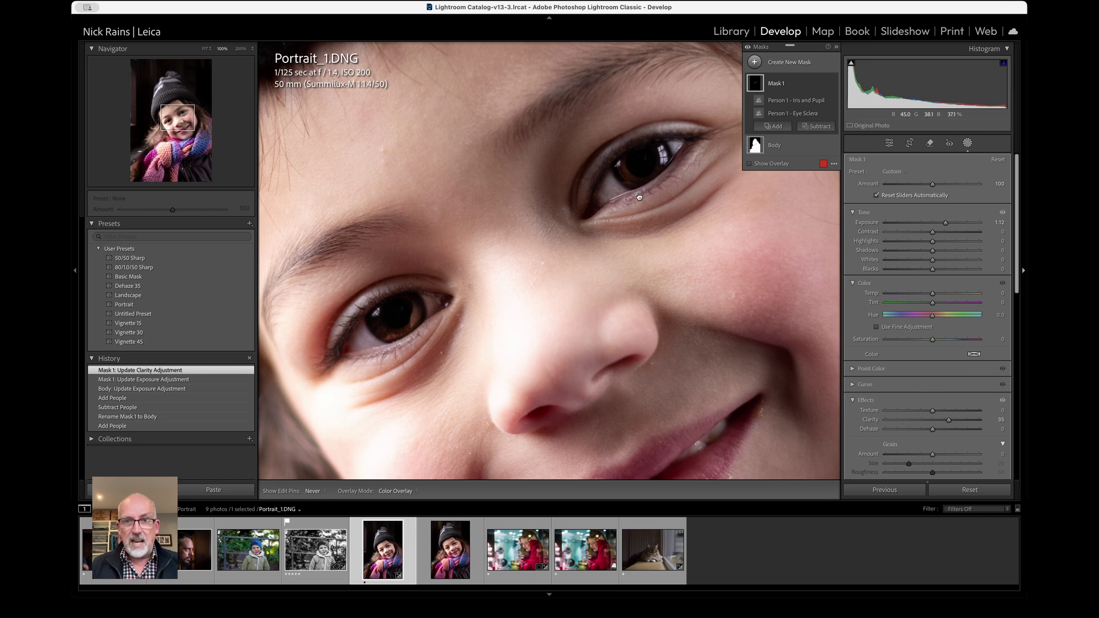
On the eye mask, raise Shadows to 58 and Clarity to 58
{"action": "left_click_drag", "start_coordinate": [639, 197], "coordinate": [594, 248]}
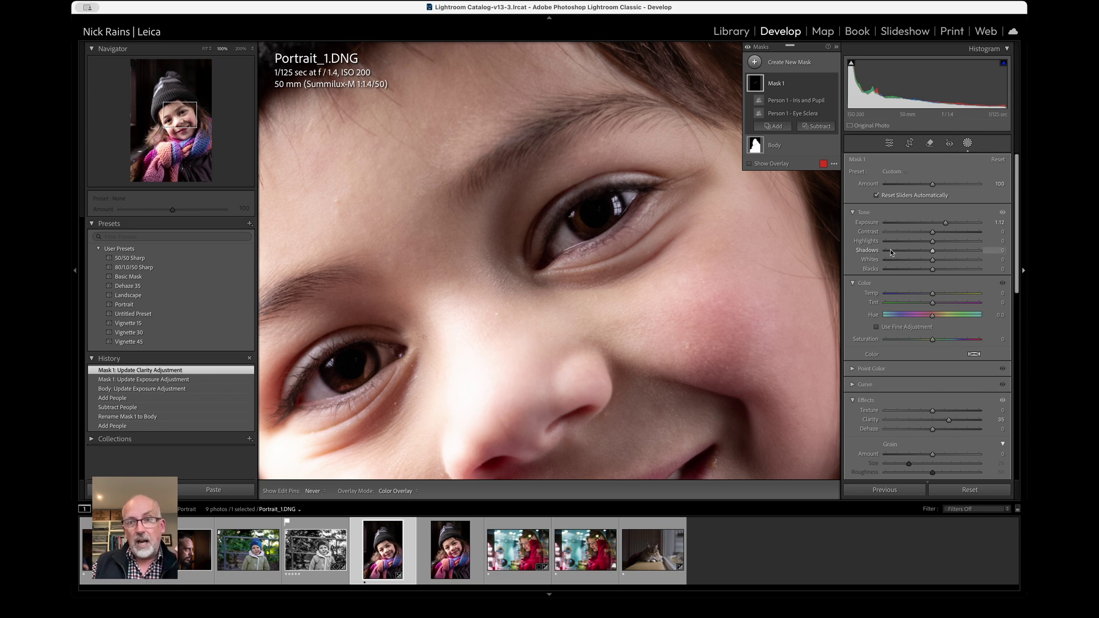
{"action": "left_click_drag", "start_coordinate": [933, 252], "coordinate": [959, 252]}
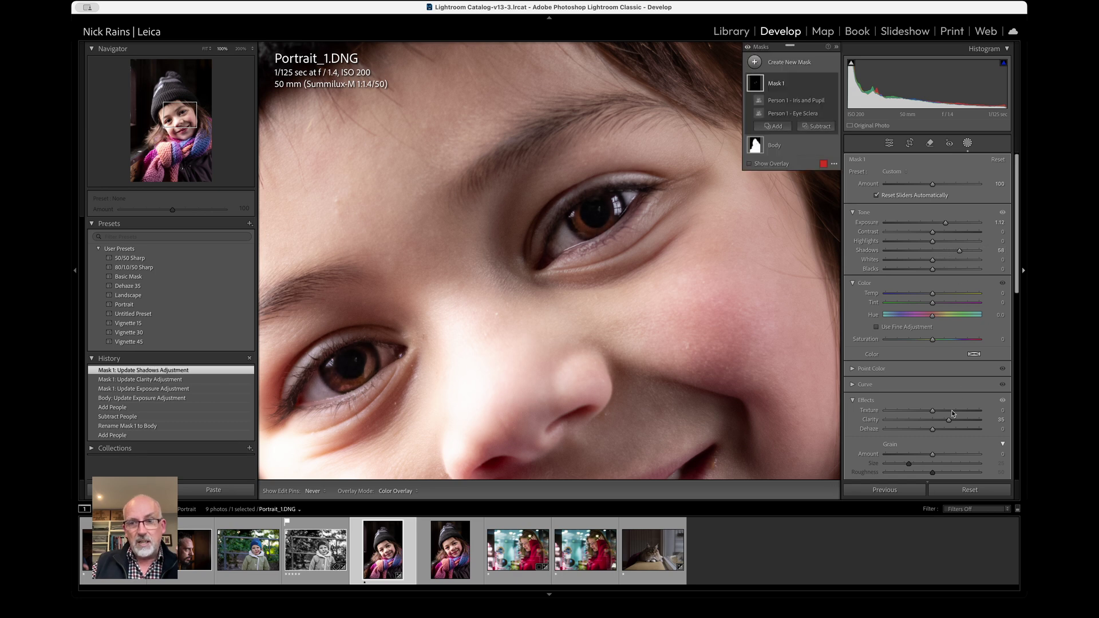
{"action": "mouse_move", "coordinate": [950, 422]}
{"action": "left_mouse_down"}
{"action": "mouse_move", "coordinate": [967, 421]}
{"action": "mouse_move", "coordinate": [930, 416]}
{"action": "mouse_move", "coordinate": [977, 407]}
{"action": "mouse_move", "coordinate": [959, 411]}
{"action": "left_mouse_up"}
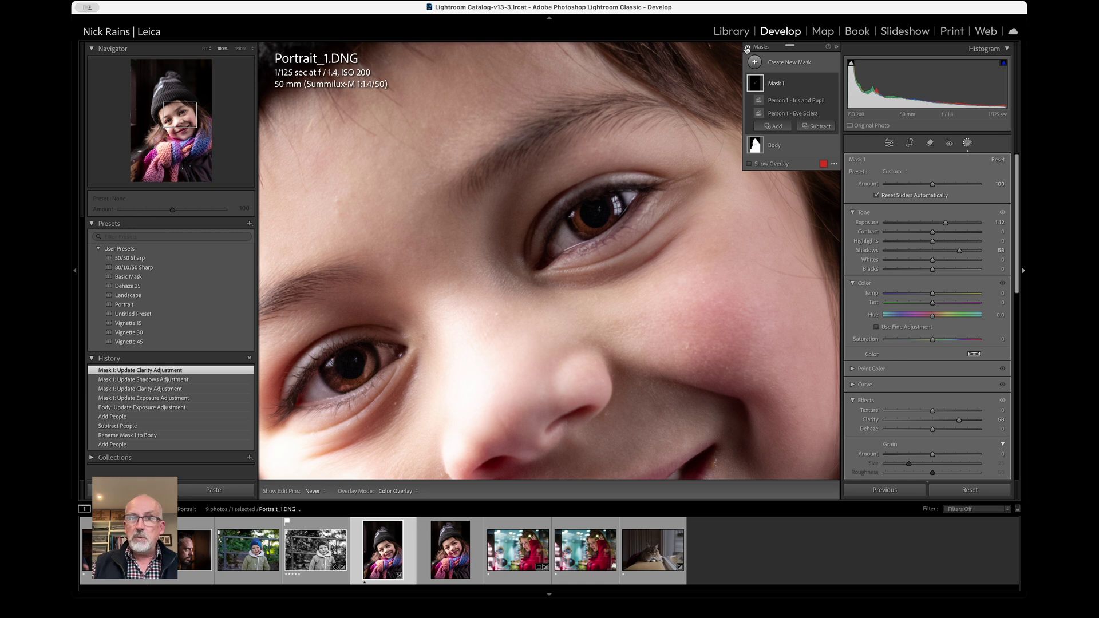
Toggle the eye mask's visibility off and on to compare the enhanced eyes
{"action": "left_click", "coordinate": [833, 83]}
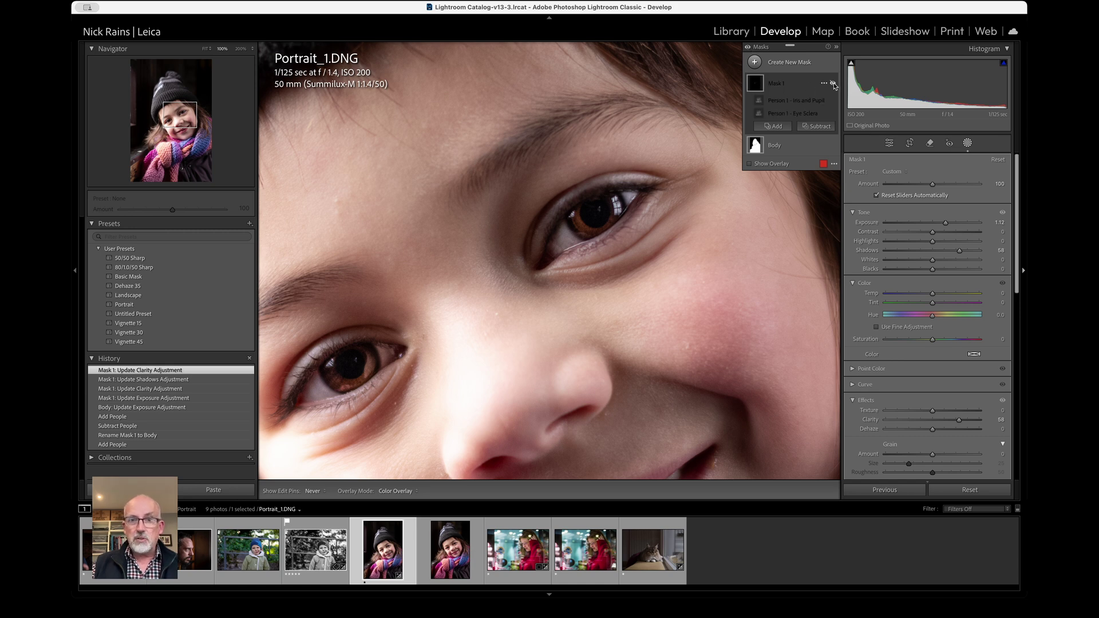
{"action": "left_click", "coordinate": [834, 84]}
{"action": "left_click", "coordinate": [834, 83]}
{"action": "left_click", "coordinate": [833, 83]}
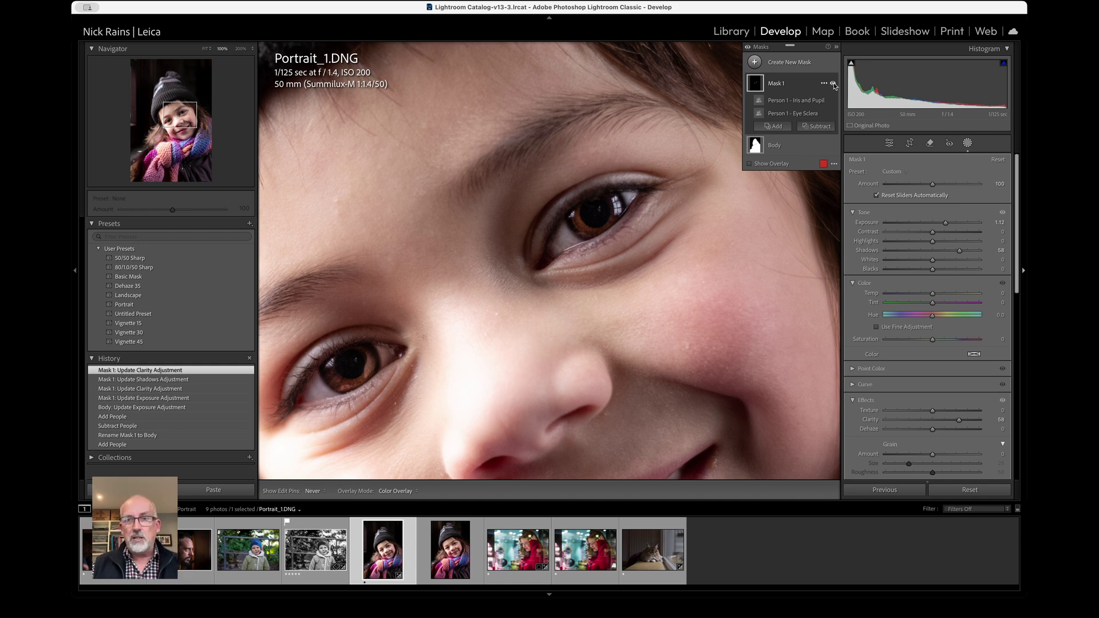
Zoom to Fit and compare the whole photo with all mask effects hidden and restored
{"action": "key", "text": "z"}
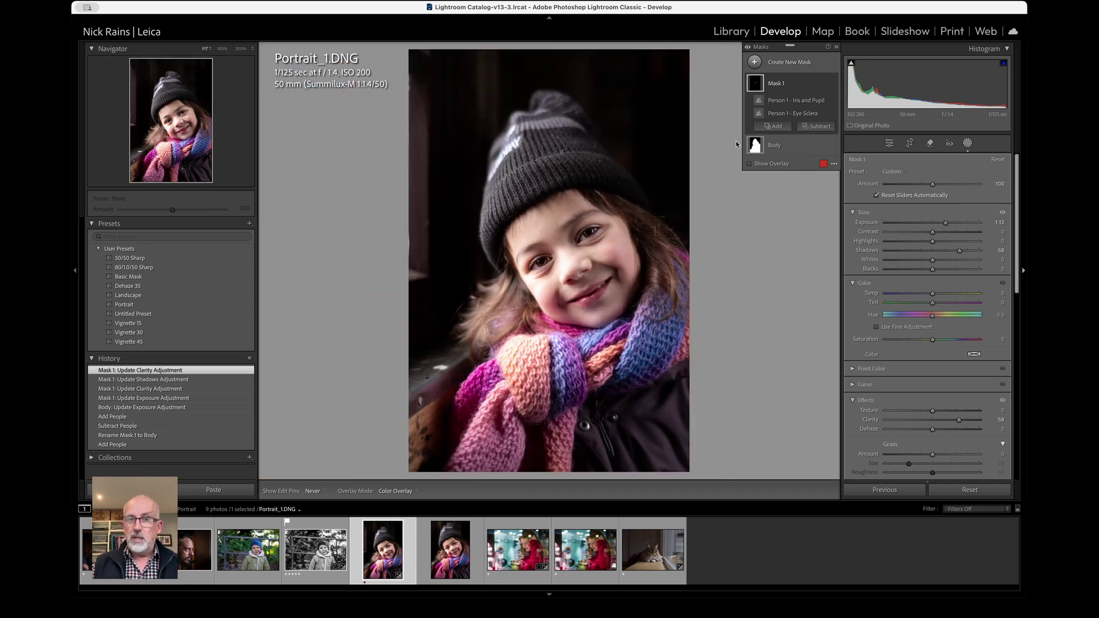
{"action": "left_click", "coordinate": [747, 47]}
{"action": "left_click", "coordinate": [747, 48]}
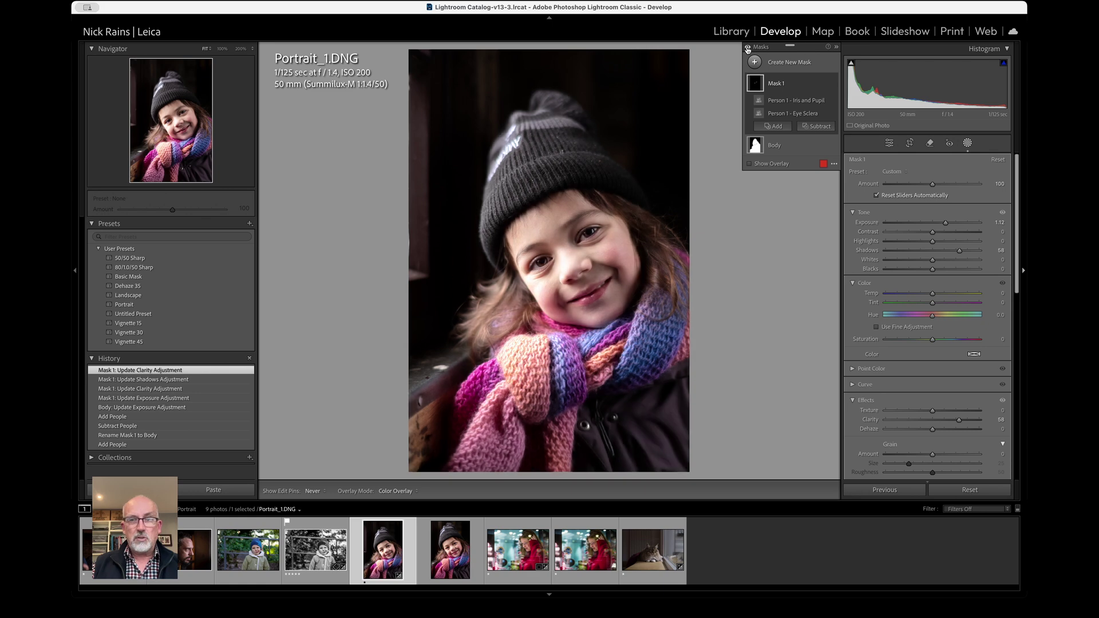
{"action": "left_click", "coordinate": [747, 48]}
{"action": "left_click", "coordinate": [747, 48]}
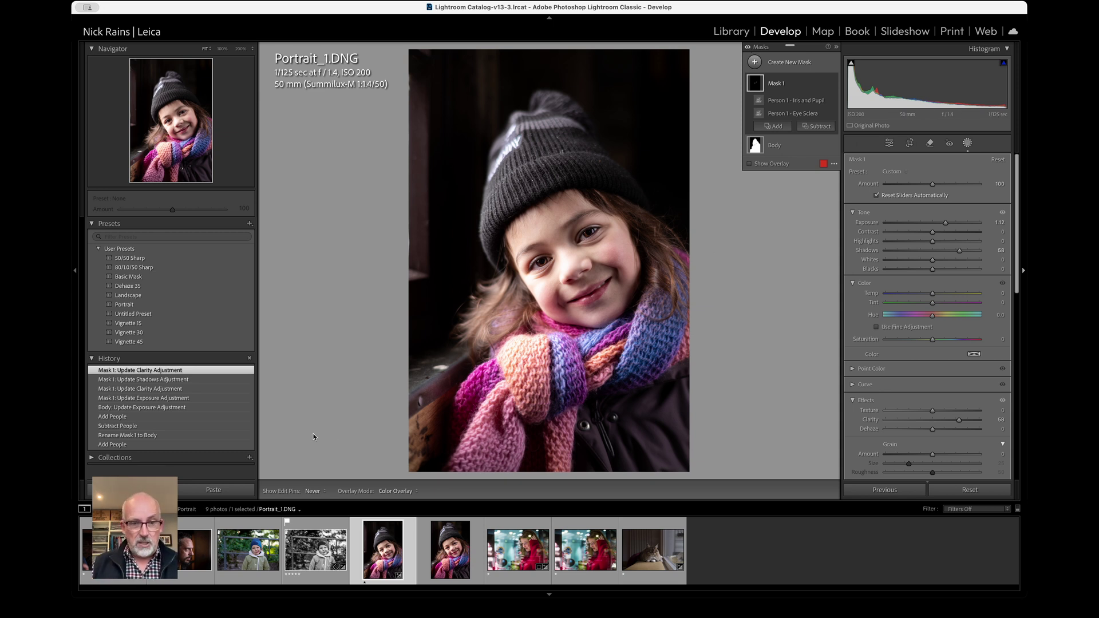
Back on Portrait_1.DNG, permanently delete the old Portrait user preset
{"action": "left_click", "coordinate": [261, 545]}
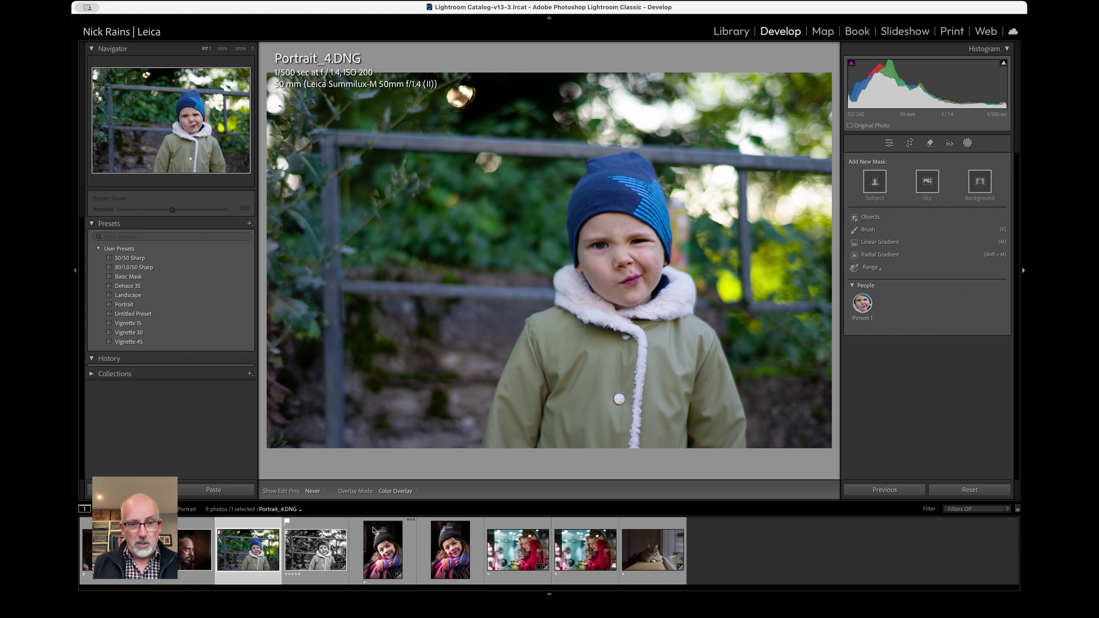
{"action": "left_click", "coordinate": [382, 549]}
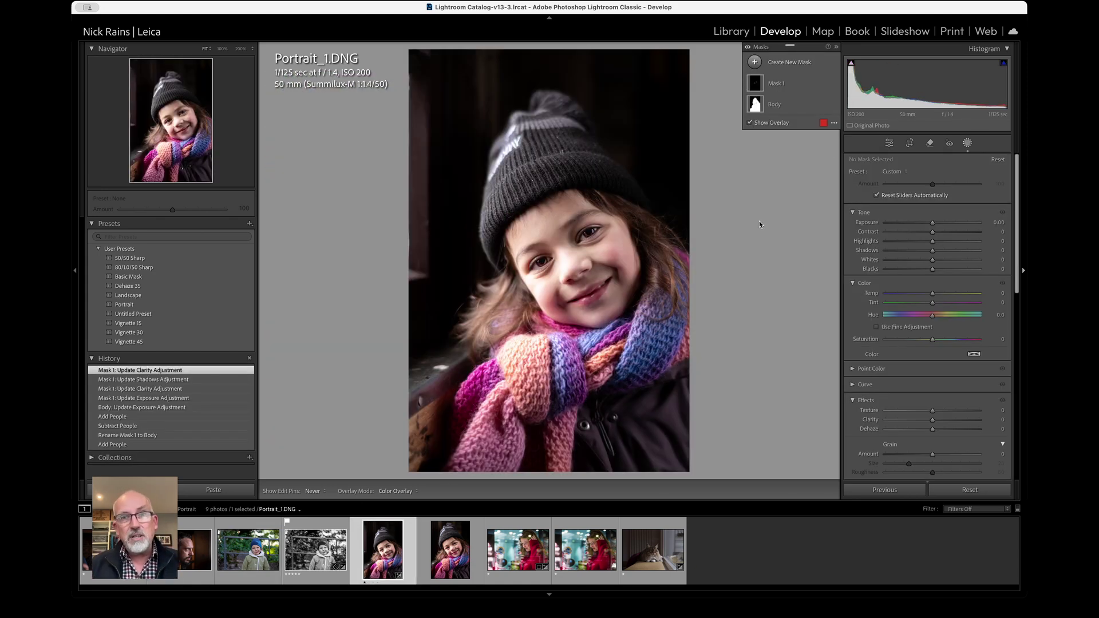
{"action": "right_click", "coordinate": [135, 309]}
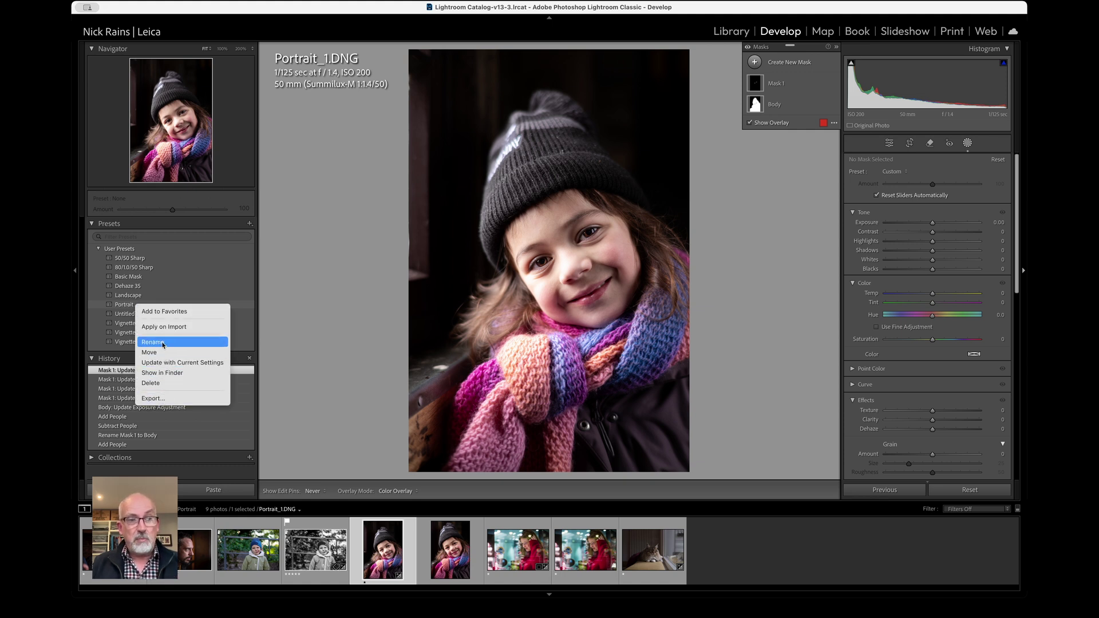
{"action": "left_click", "coordinate": [161, 382]}
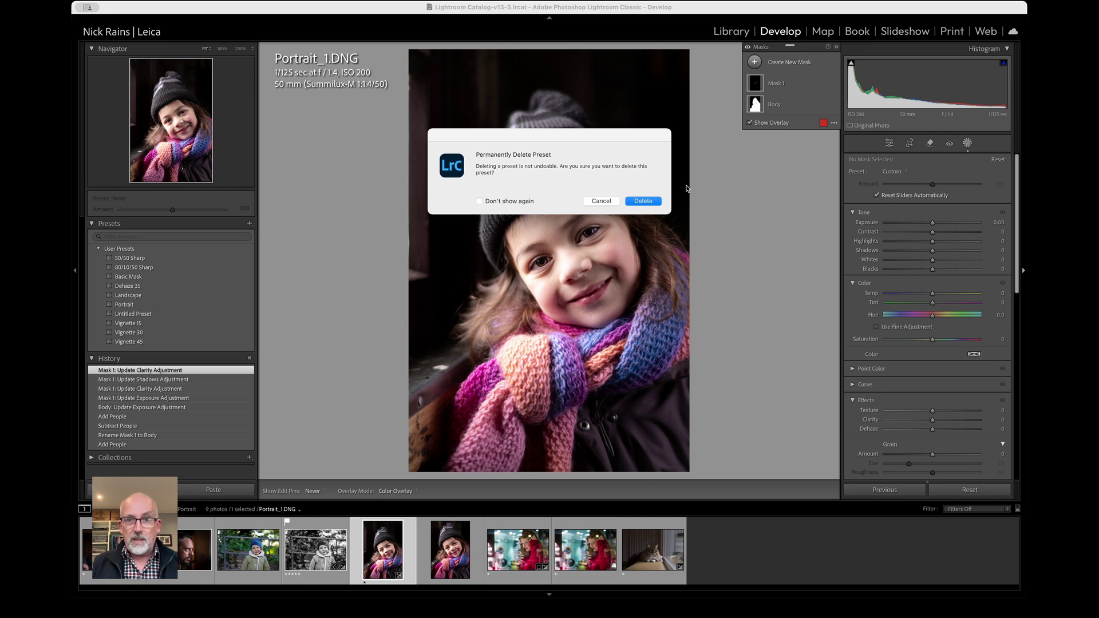
{"action": "left_click", "coordinate": [654, 201]}
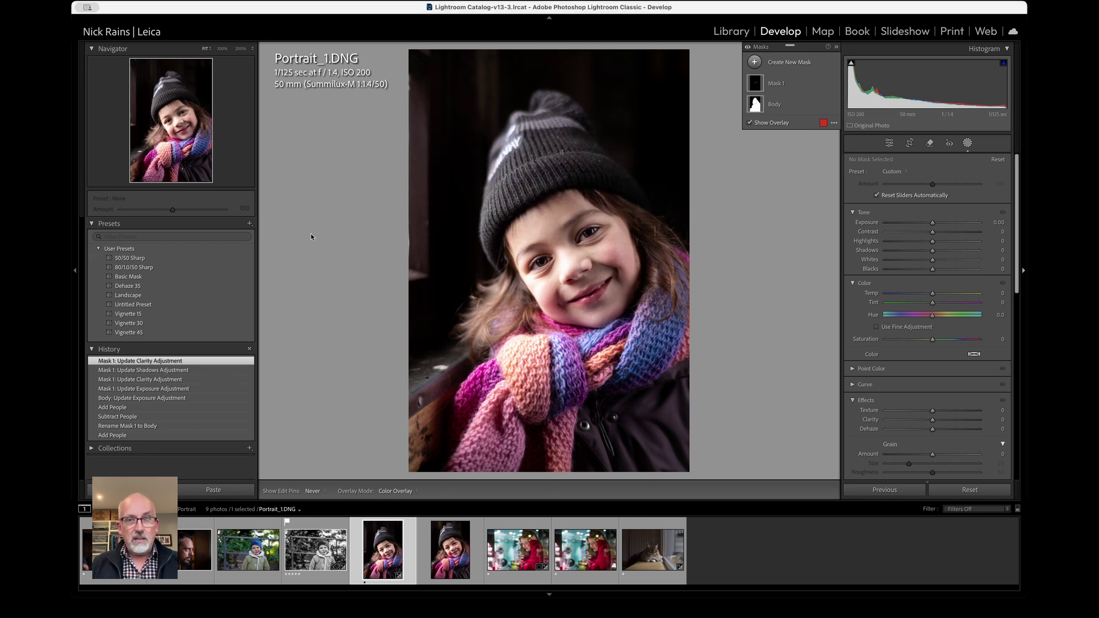
{"action": "left_click", "coordinate": [249, 223]}
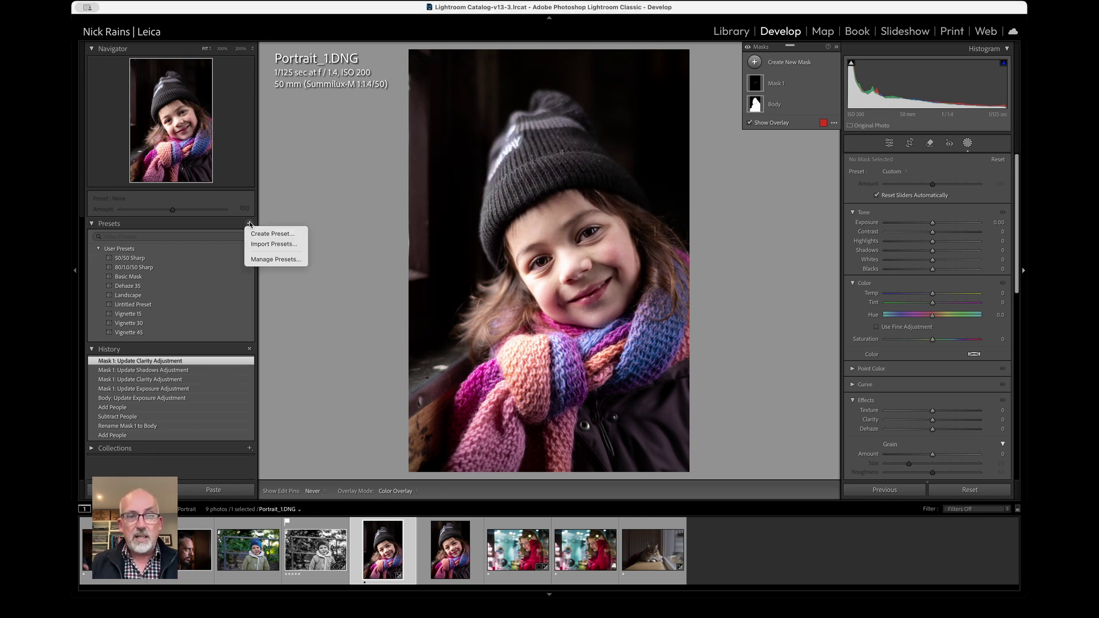
Create a develop preset named 'Portrait' containing only the Masking settings
{"action": "left_click", "coordinate": [261, 233]}
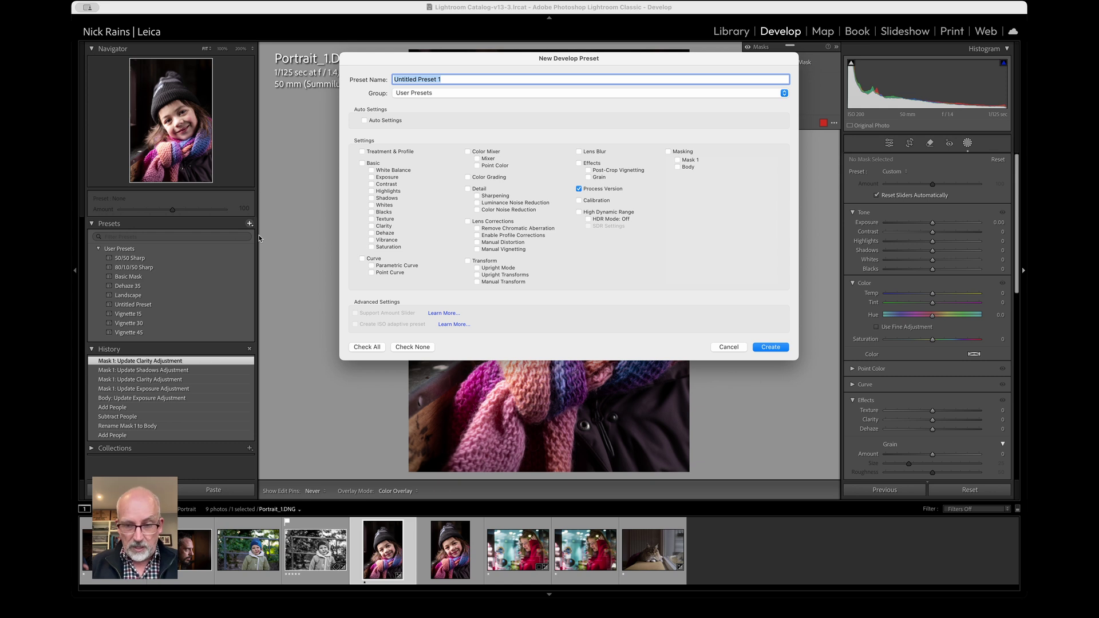
{"action": "type", "text": "Portrait"}
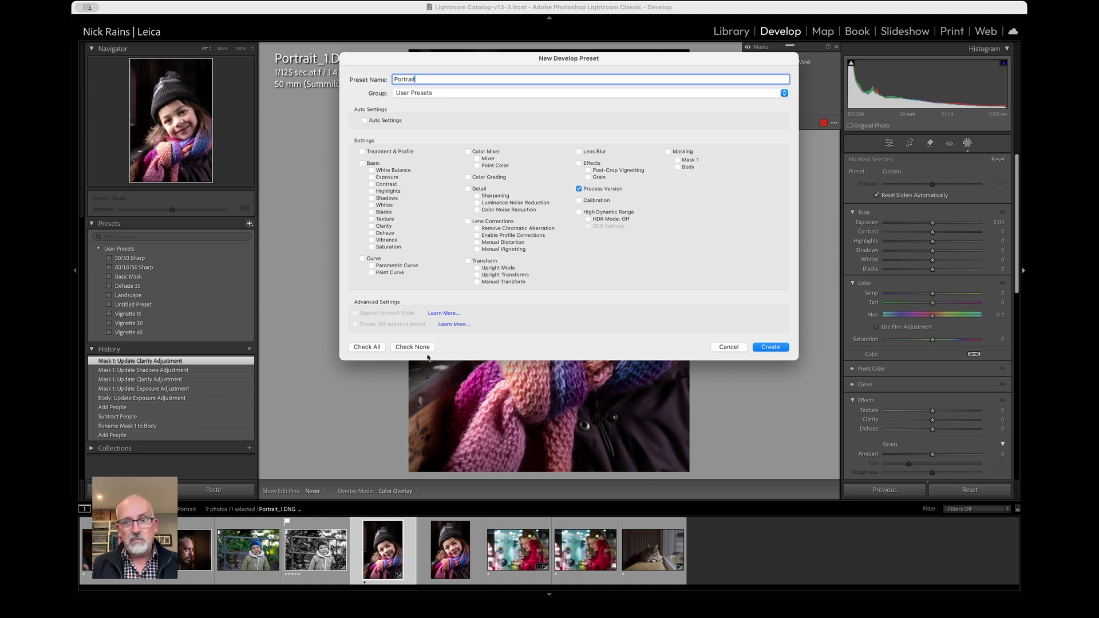
{"action": "left_click", "coordinate": [371, 348]}
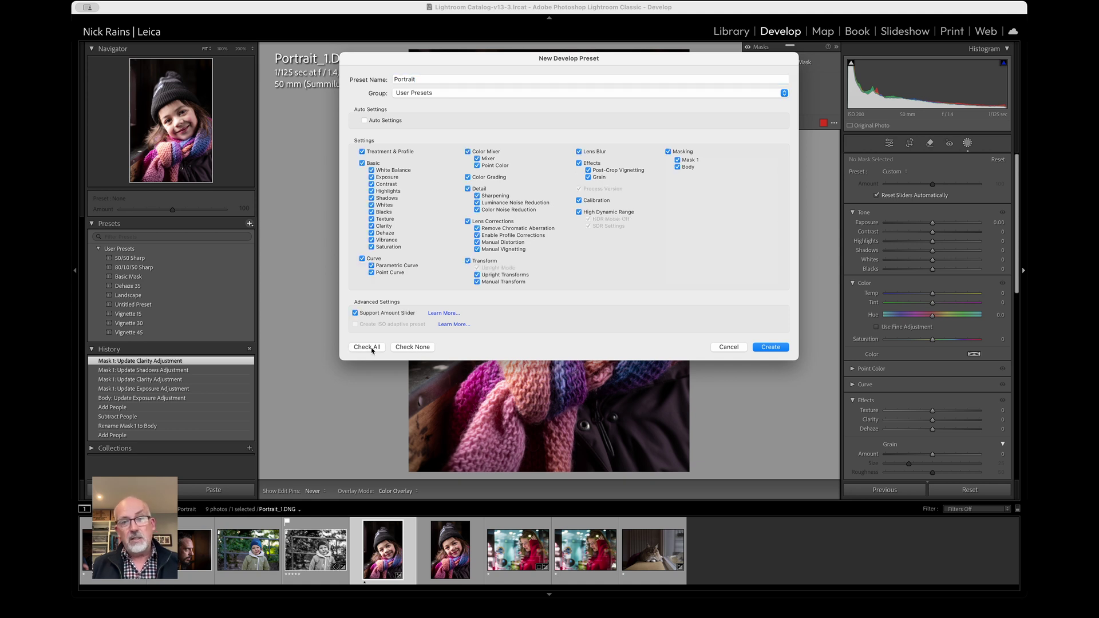
{"action": "left_click", "coordinate": [405, 347]}
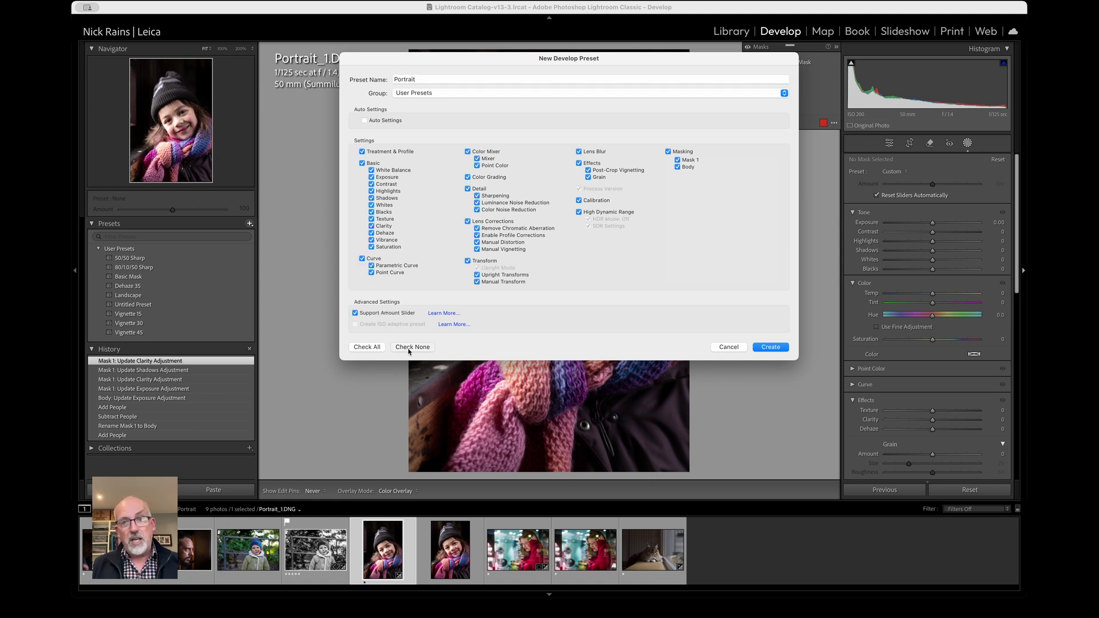
{"action": "left_click", "coordinate": [668, 153]}
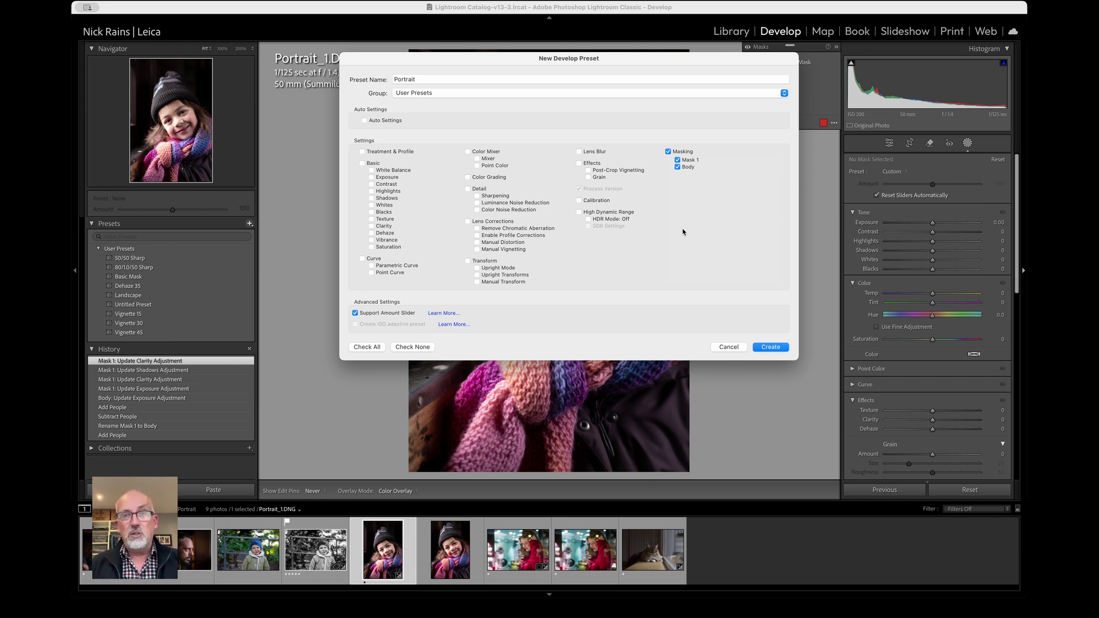
{"action": "left_click", "coordinate": [772, 347]}
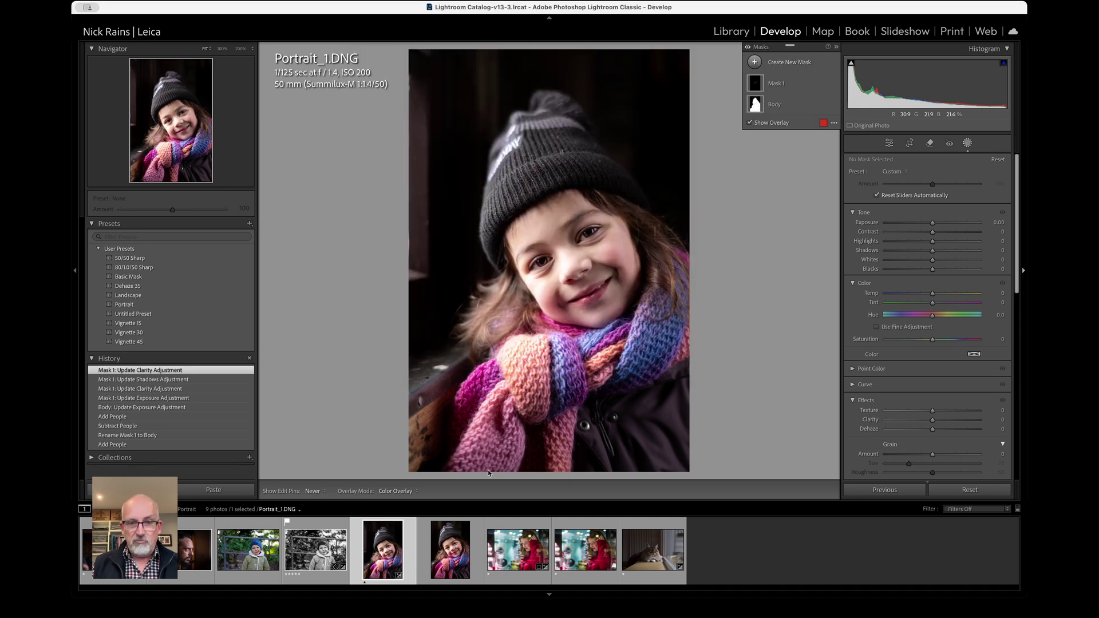
Reset the girl's portrait, reapply the Portrait preset, then switch to Portrait_4.DNG
{"action": "left_click", "coordinate": [970, 490]}
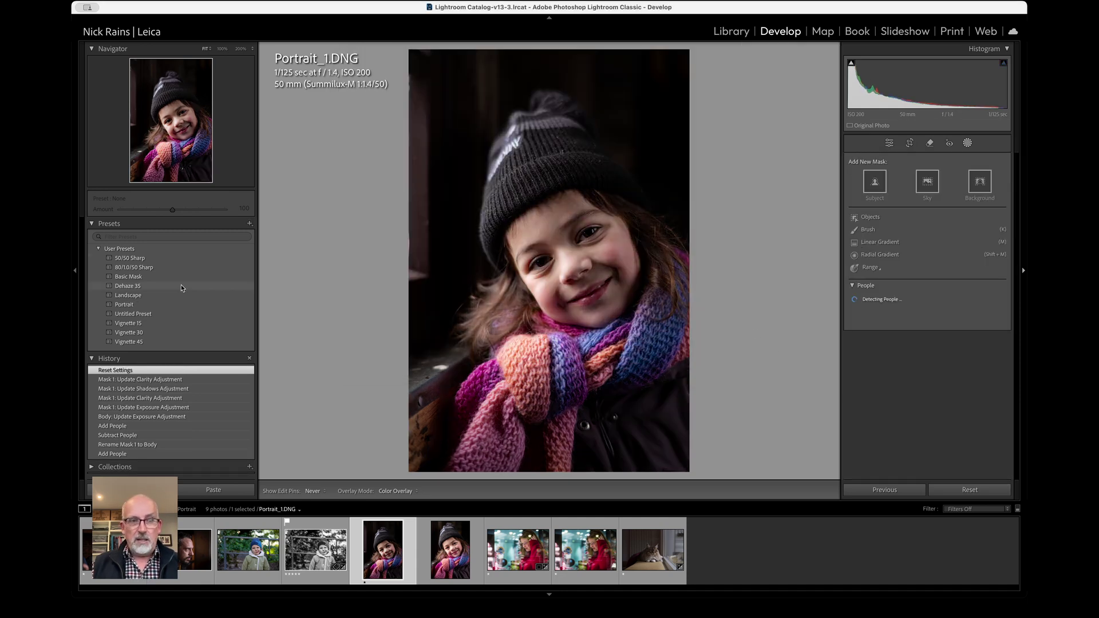
{"action": "left_click", "coordinate": [126, 304]}
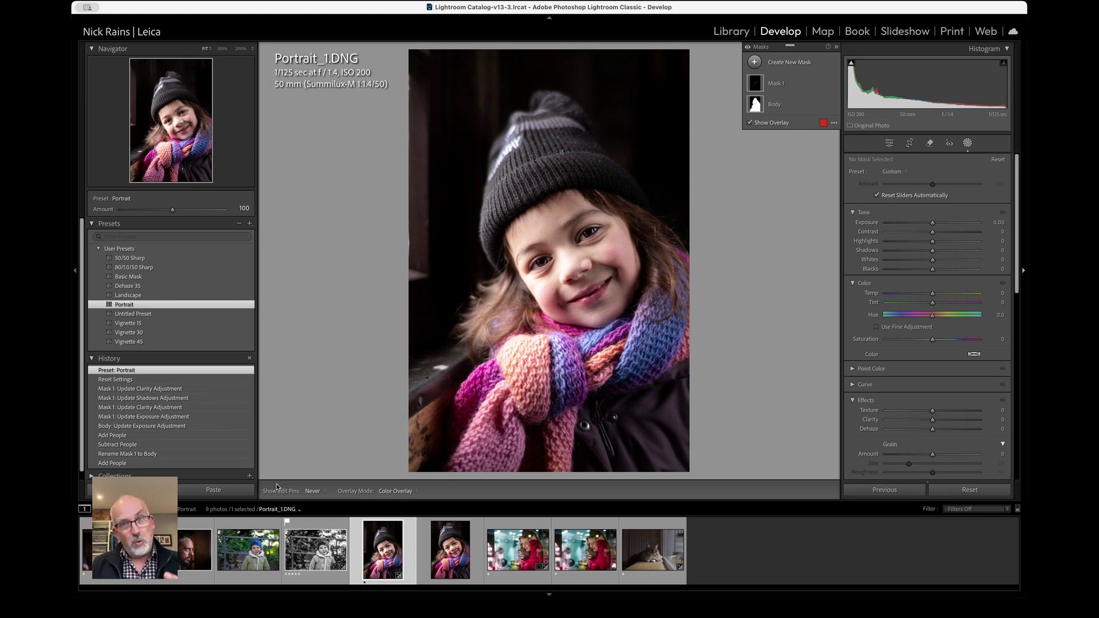
{"action": "left_click", "coordinate": [252, 551]}
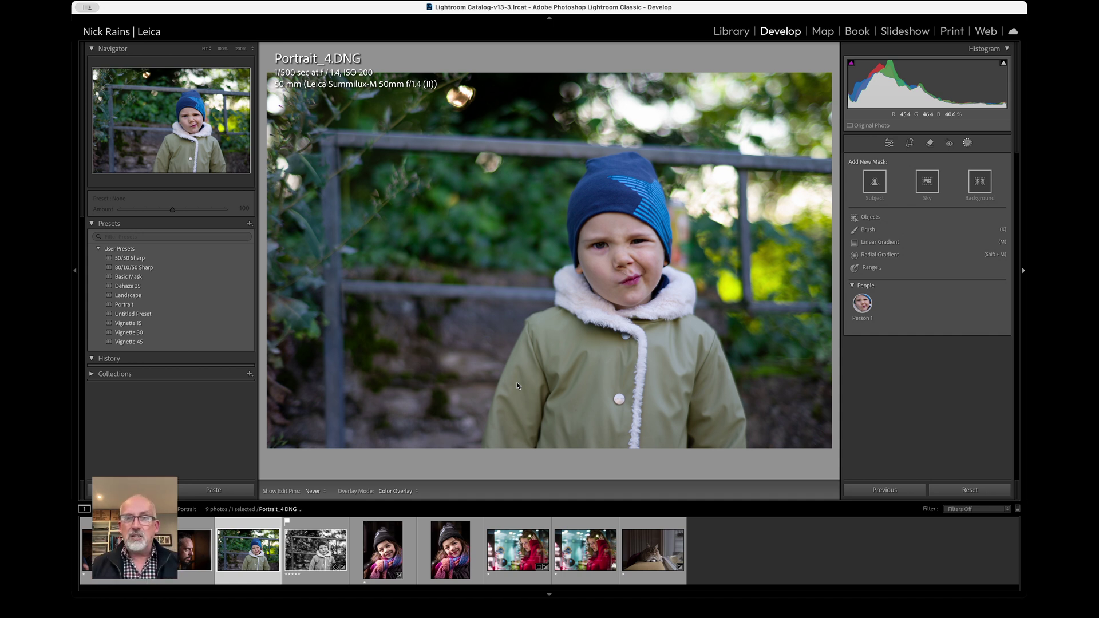
Apply the Portrait preset to Portrait_4, set Body mask exposure to 0.00, and hide the overlay
{"action": "left_click", "coordinate": [141, 305]}
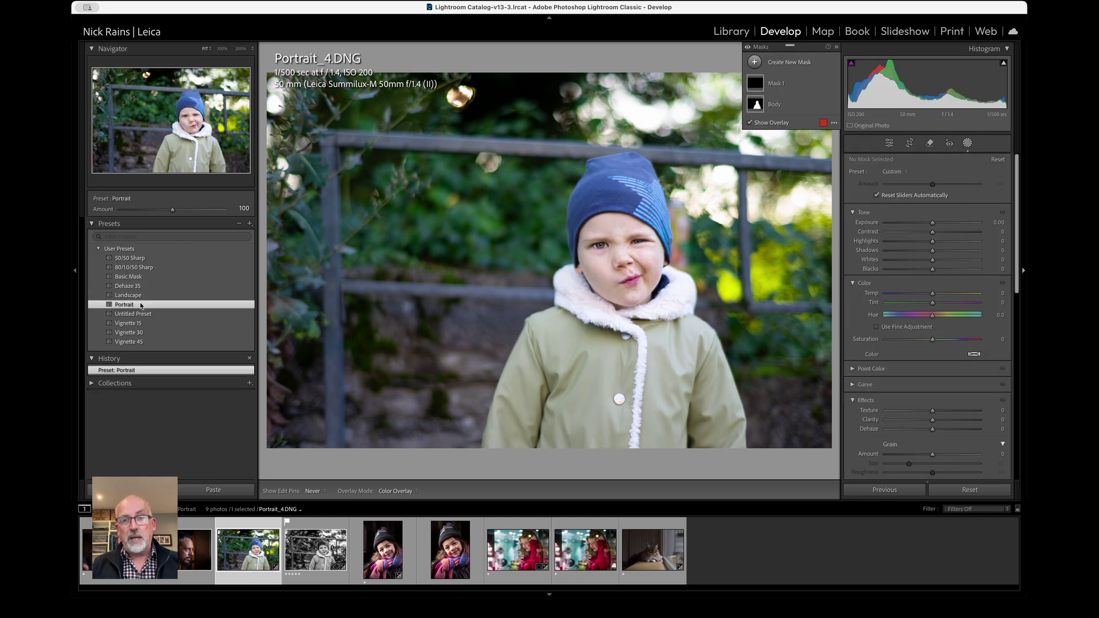
{"action": "left_click", "coordinate": [775, 106]}
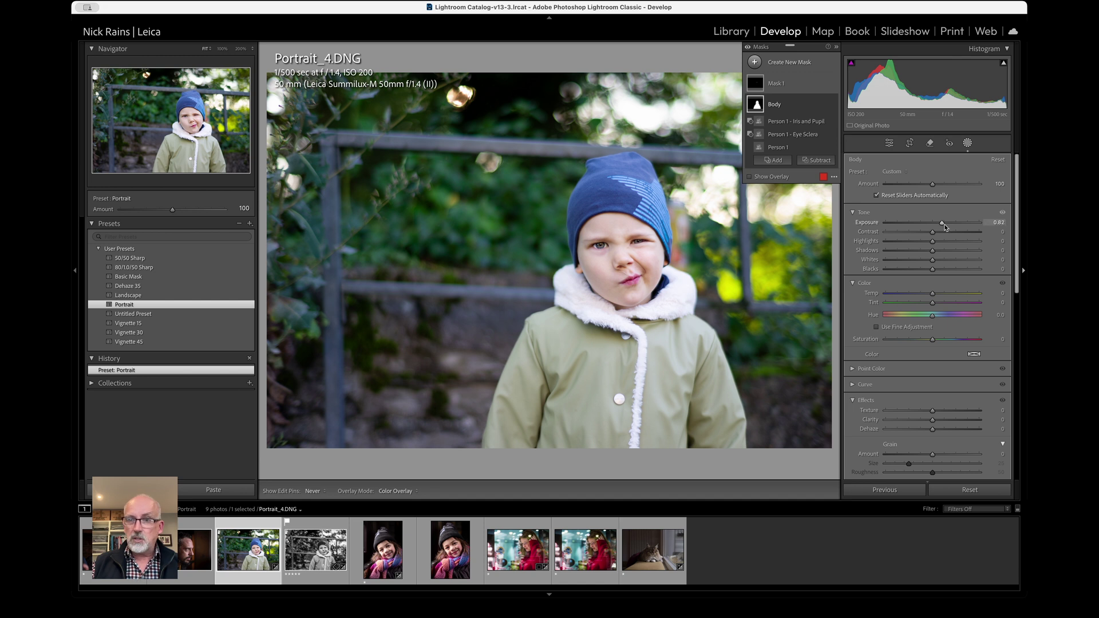
{"action": "left_click_drag", "start_coordinate": [941, 223], "coordinate": [933, 224]}
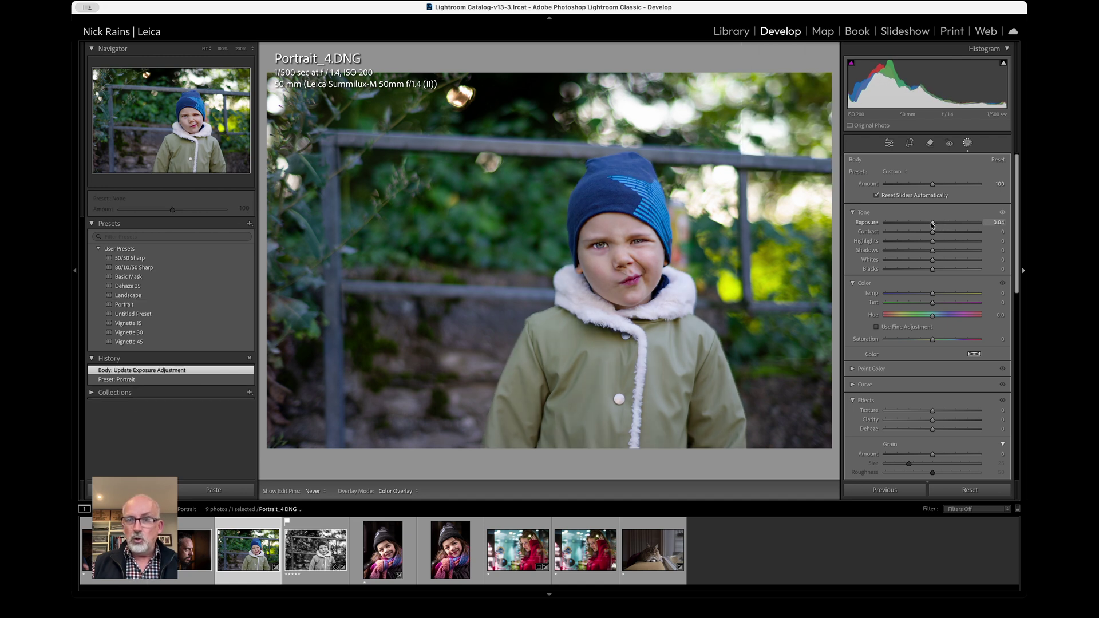
{"action": "left_click", "coordinate": [935, 225]}
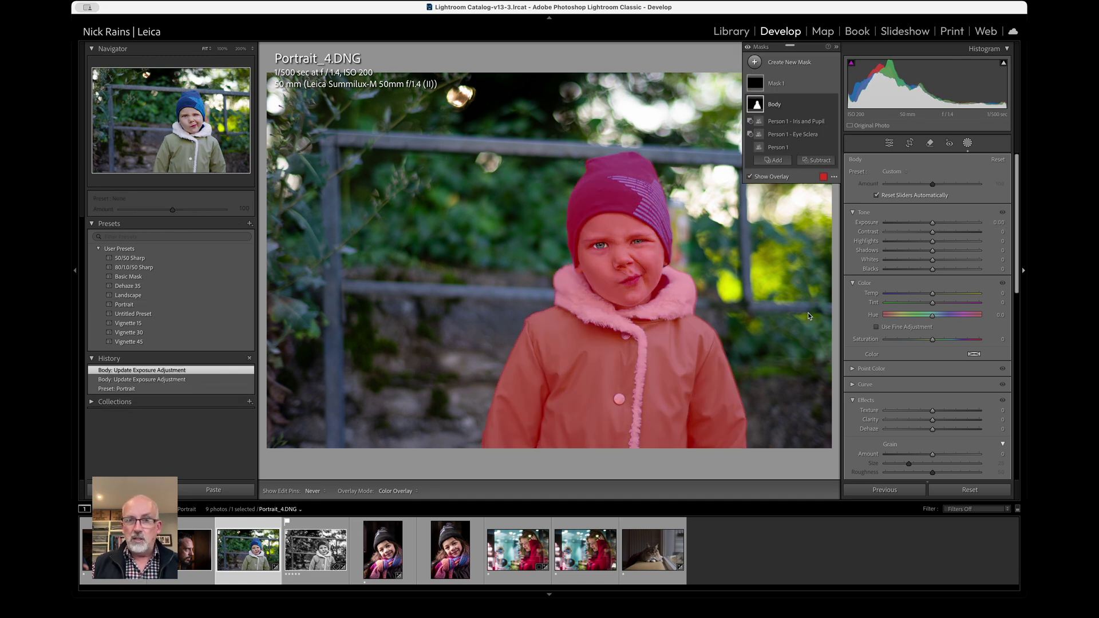
{"action": "left_click", "coordinate": [750, 178]}
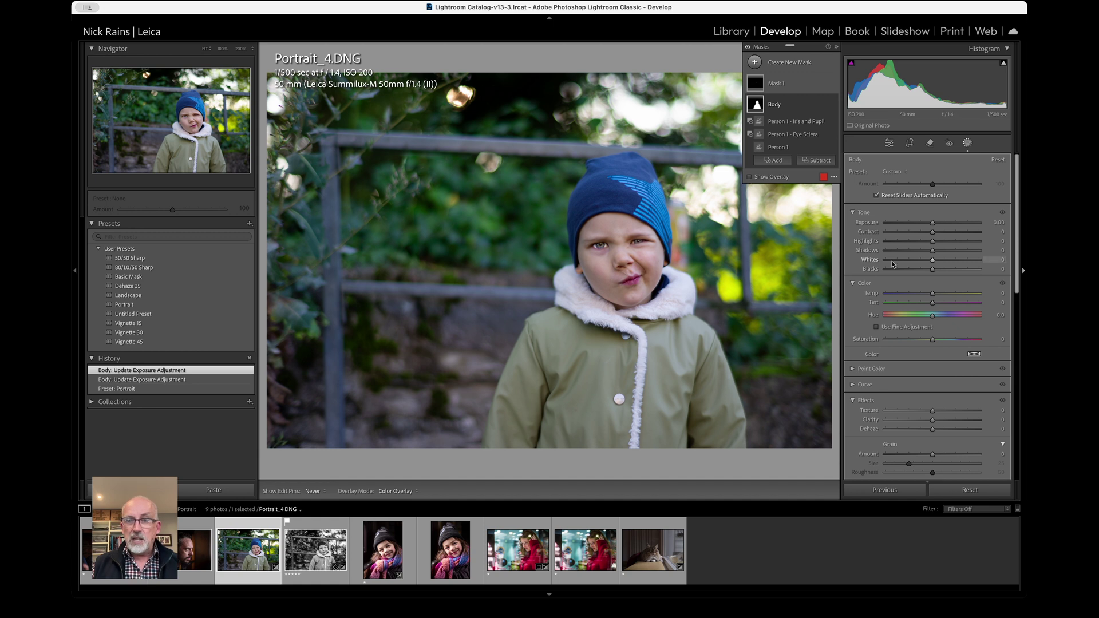
Lower the Mask 1 eye exposure to 0.21, comparing the eyes with and without it
{"action": "left_click", "coordinate": [779, 84]}
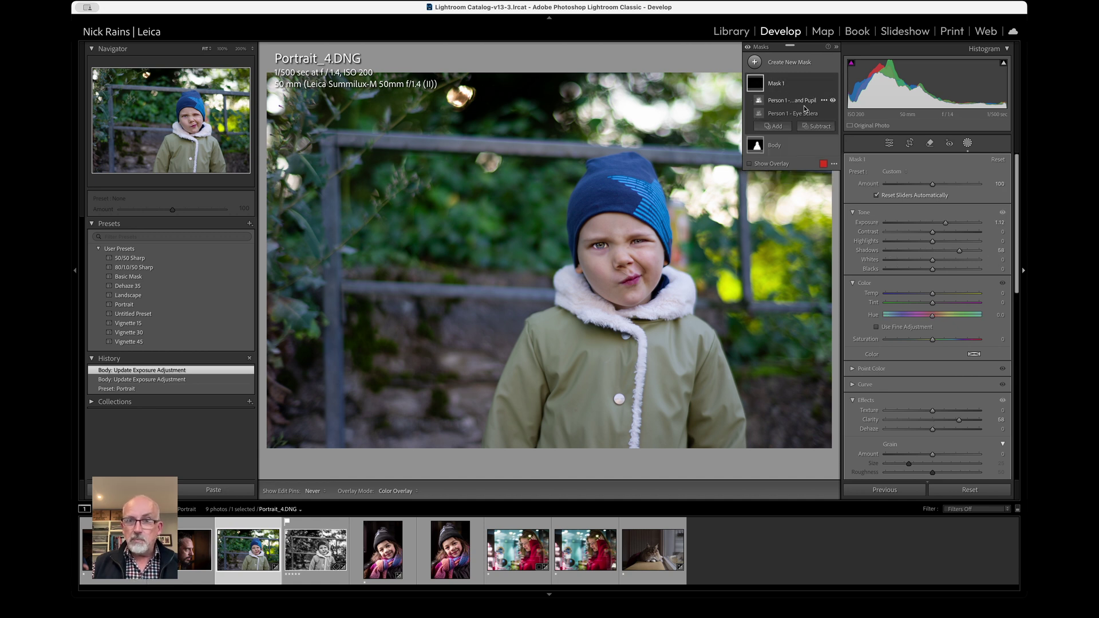
{"action": "left_click_drag", "start_coordinate": [945, 223], "coordinate": [935, 226]}
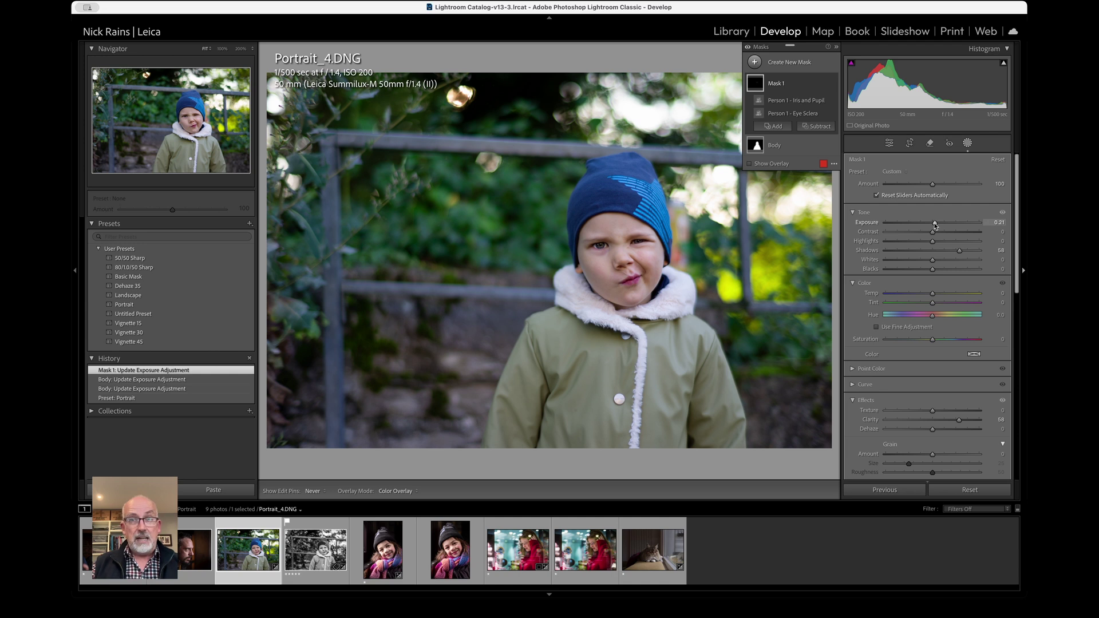
{"action": "left_click", "coordinate": [749, 49]}
{"action": "left_click", "coordinate": [749, 49]}
{"action": "left_click", "coordinate": [748, 48]}
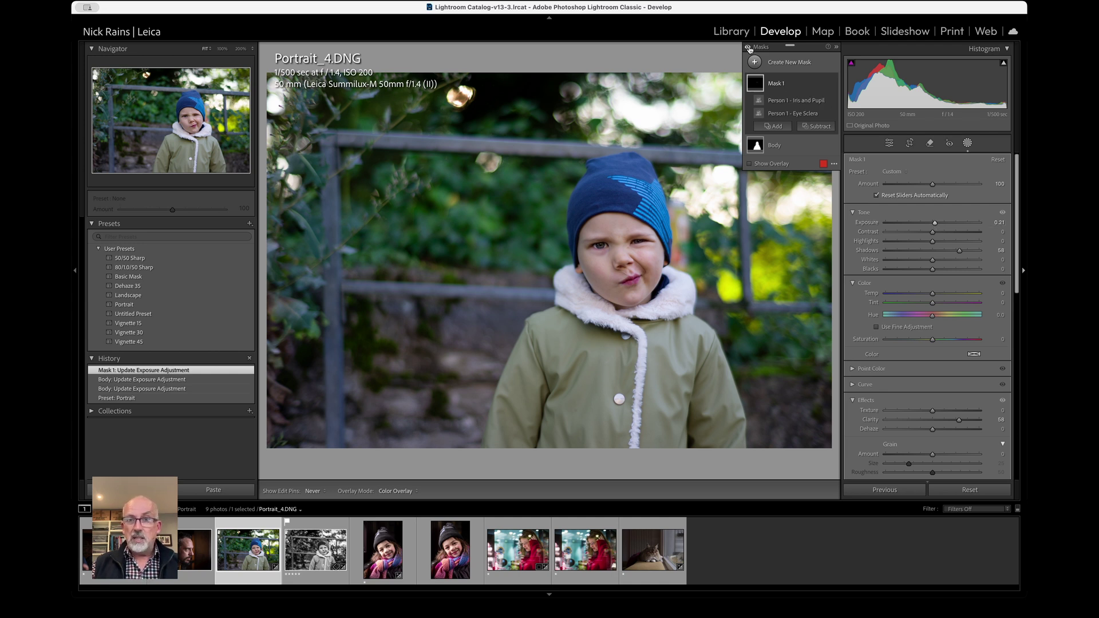